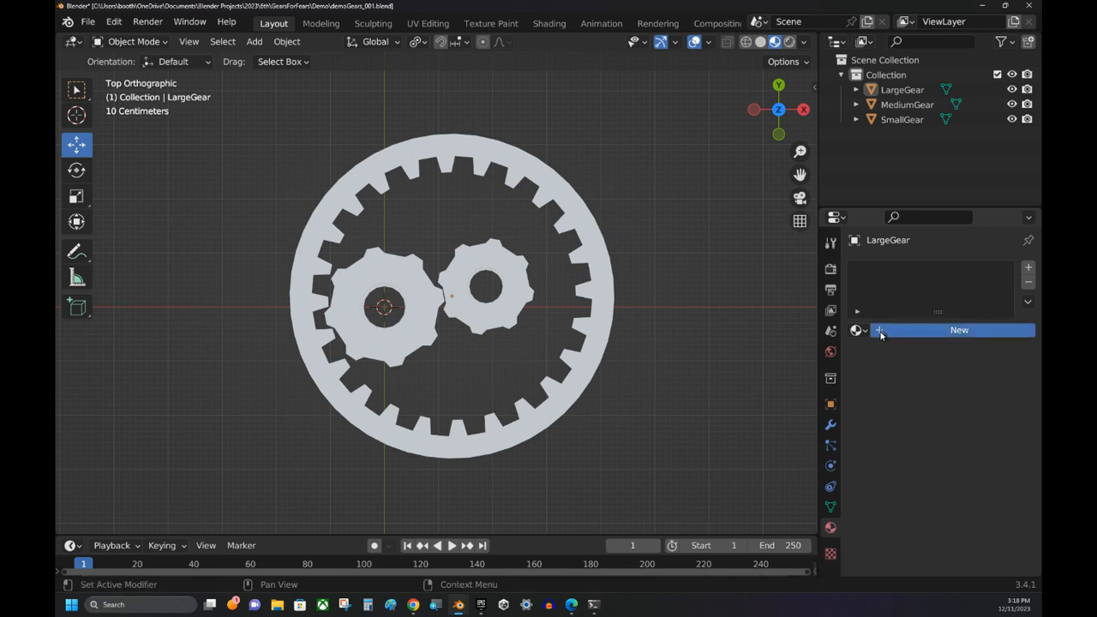
Create a new material named Red on the large ring gear and set its base color to red.
{"action": "left_click", "coordinate": [881, 333]}
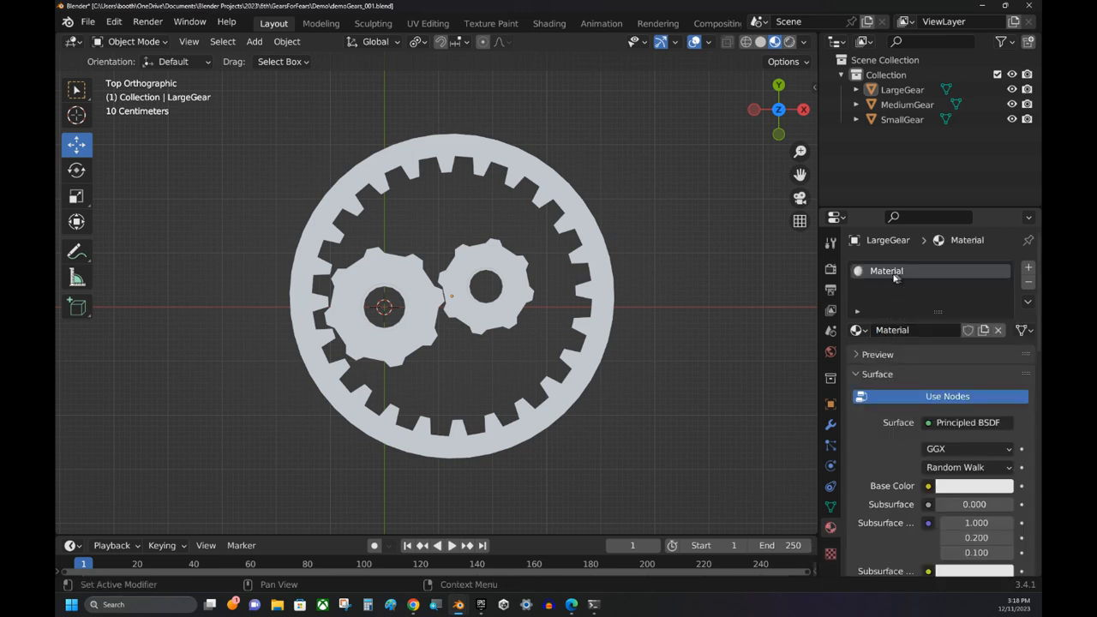
{"action": "left_click", "coordinate": [915, 333]}
{"action": "type", "text": "Red"}
{"action": "key", "text": "Return"}
{"action": "left_click", "coordinate": [958, 504]}
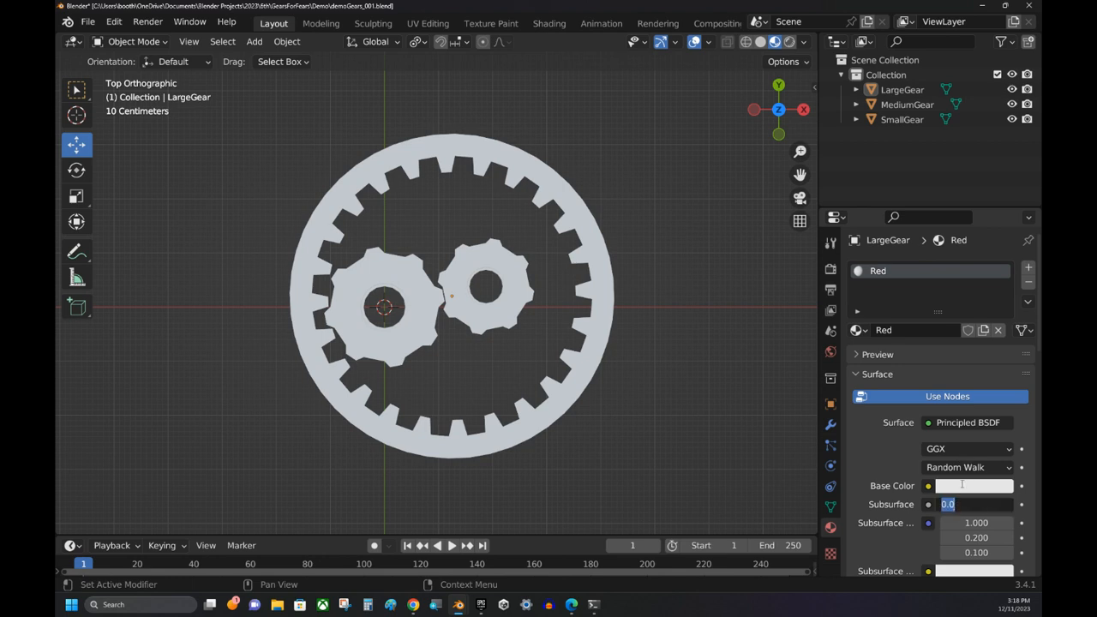
{"action": "left_click", "coordinate": [962, 485]}
{"action": "left_click", "coordinate": [964, 486]}
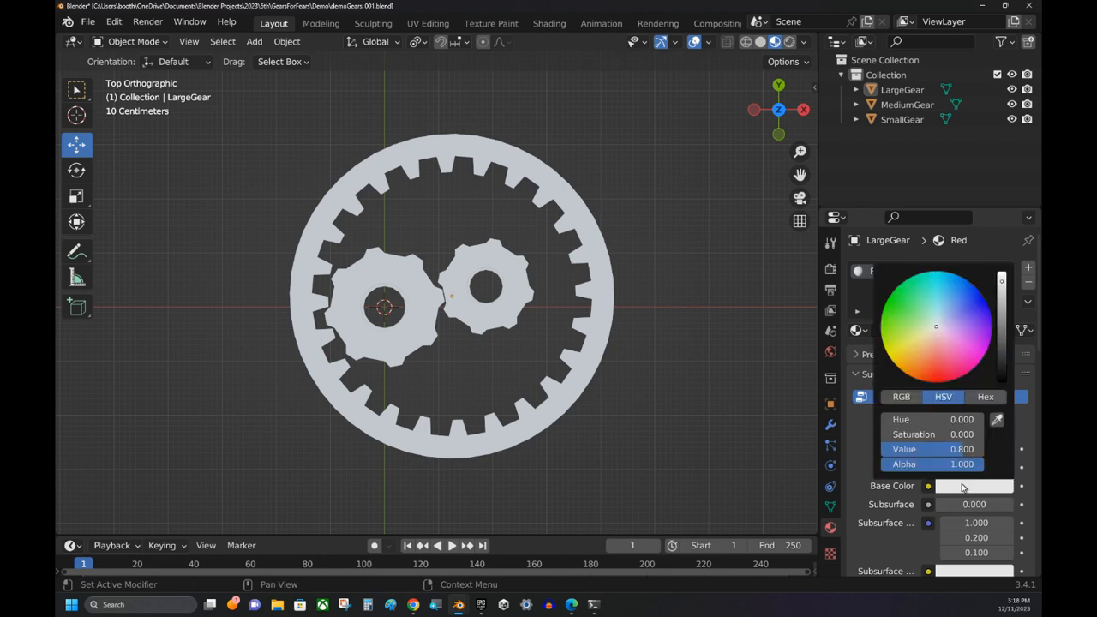
{"action": "left_click", "coordinate": [934, 383]}
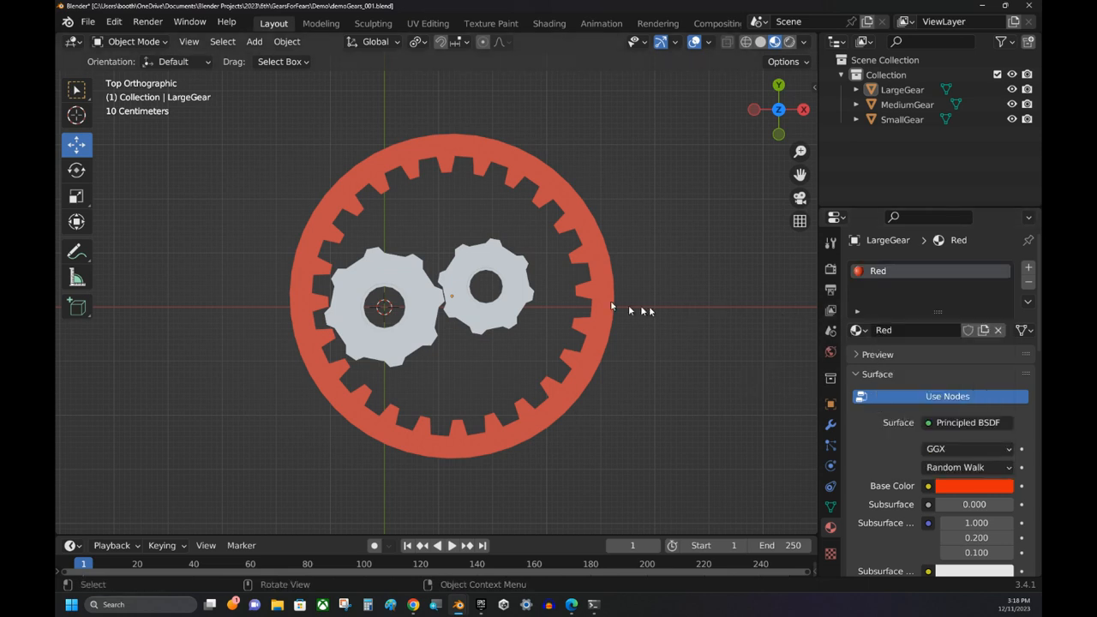
Give the small gear a new material named Blue with a blue base color.
{"action": "left_click", "coordinate": [515, 279]}
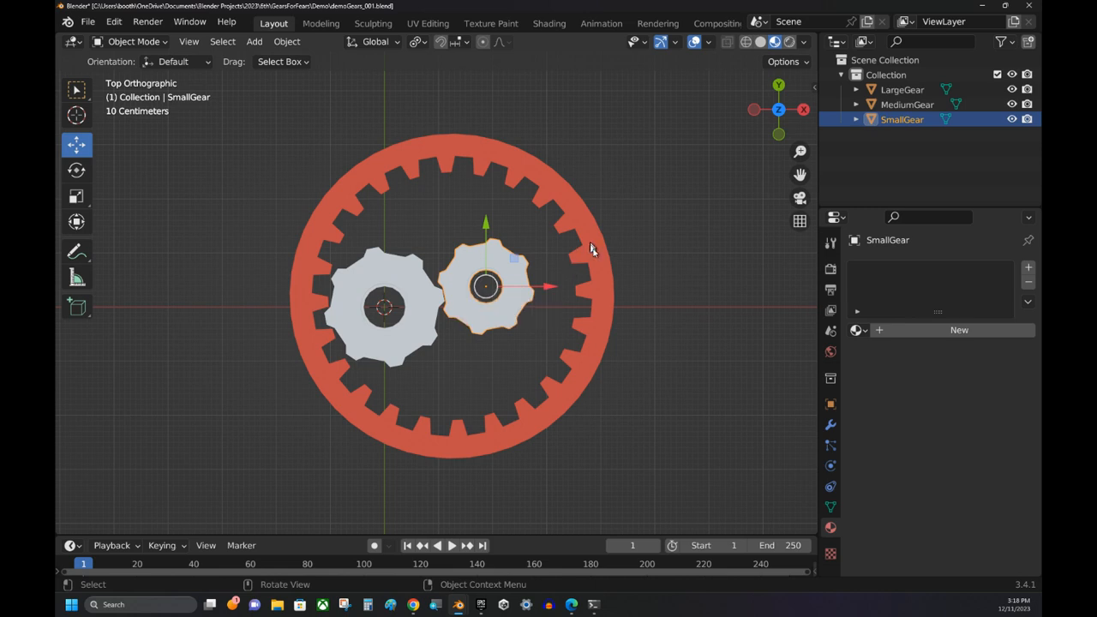
{"action": "left_click", "coordinate": [881, 331]}
{"action": "double_click", "coordinate": [907, 330]}
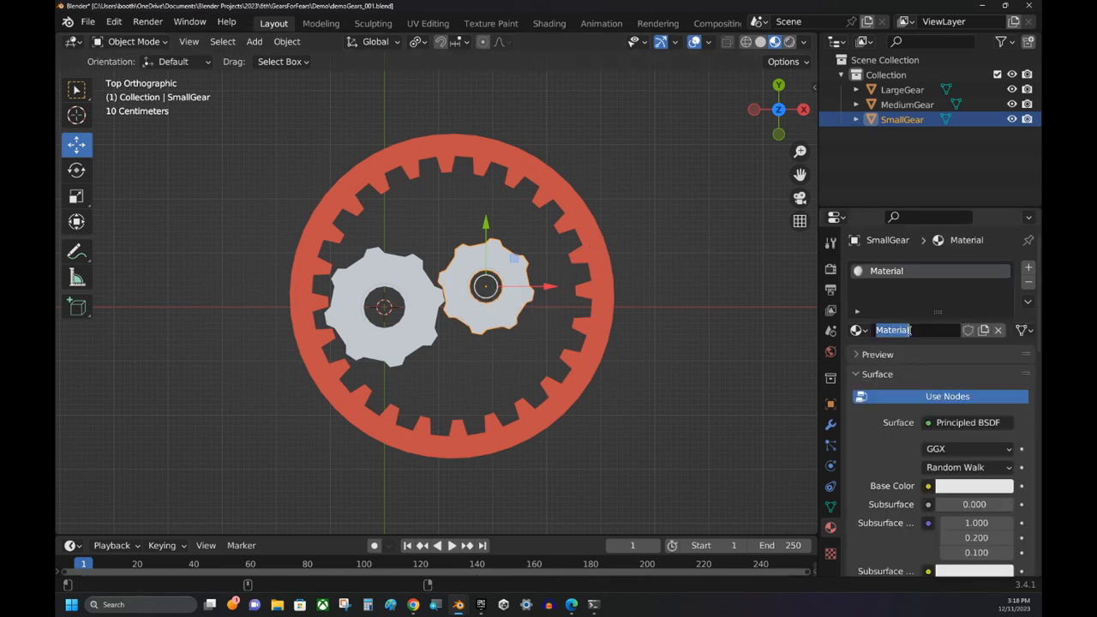
{"action": "type", "text": "Blue"}
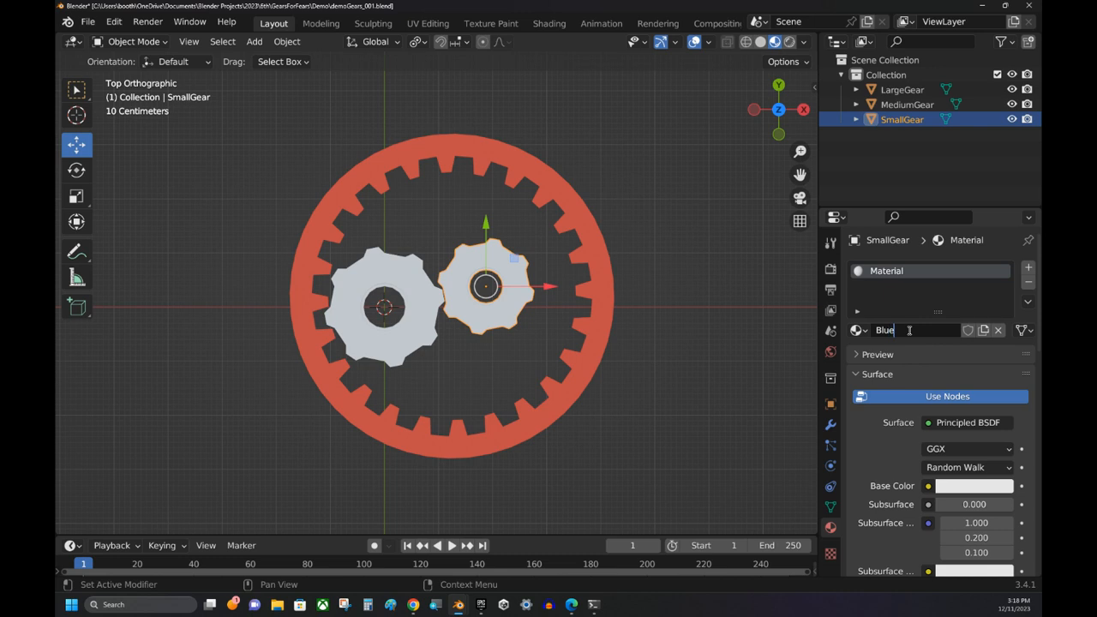
{"action": "key", "text": "Return"}
{"action": "left_click", "coordinate": [986, 485]}
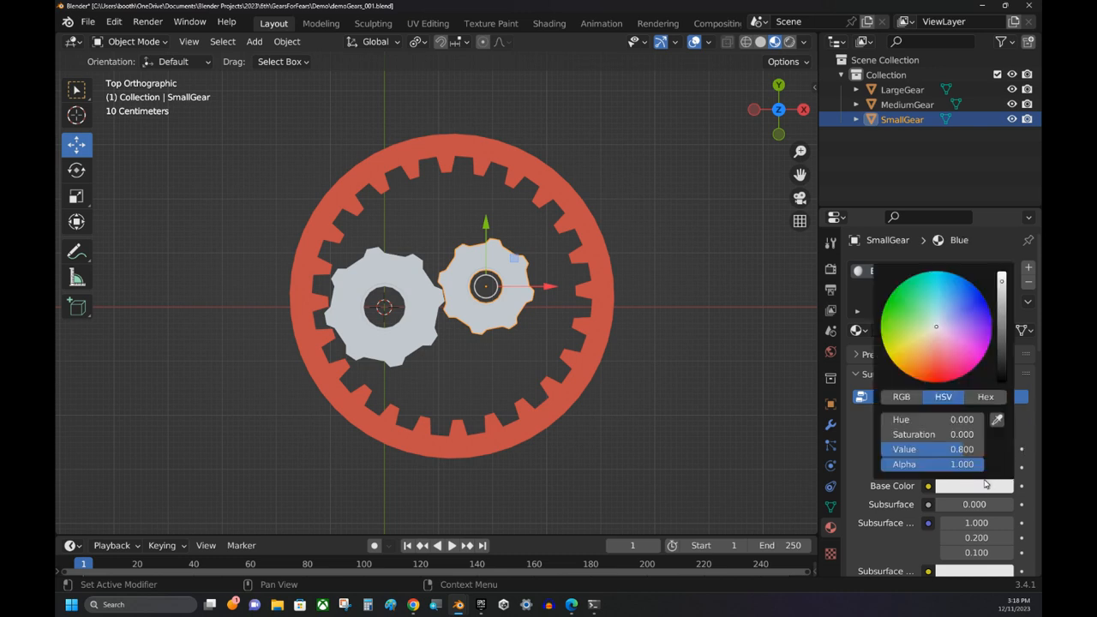
{"action": "left_click", "coordinate": [982, 295]}
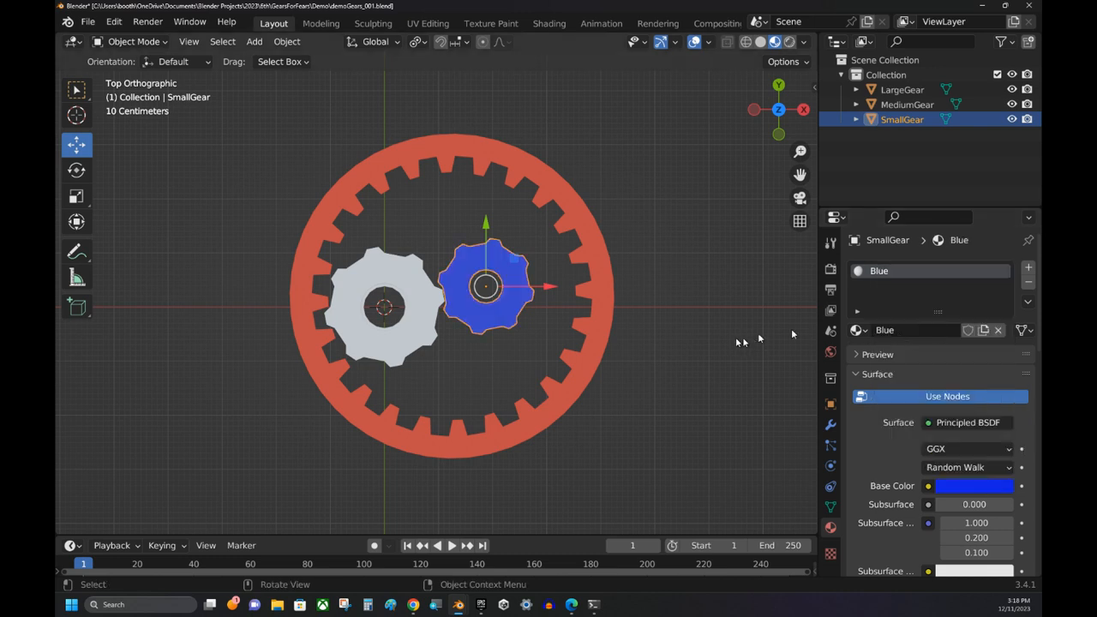
Give the medium gear a new material named Yellow with a yellow base color.
{"action": "left_click", "coordinate": [397, 266]}
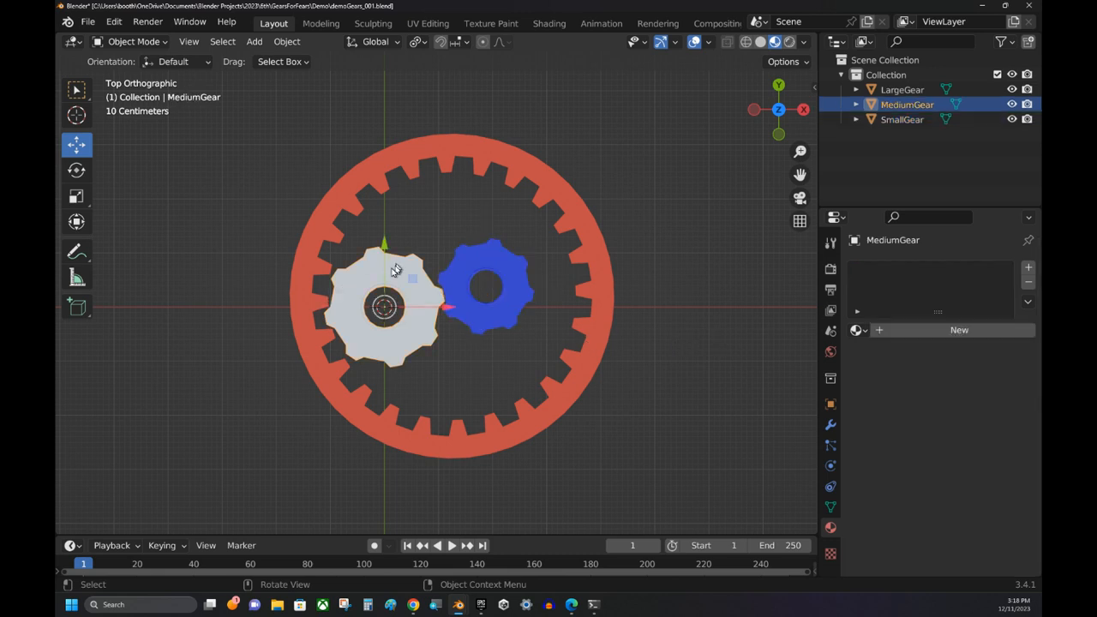
{"action": "left_click", "coordinate": [880, 331]}
{"action": "double_click", "coordinate": [894, 331]}
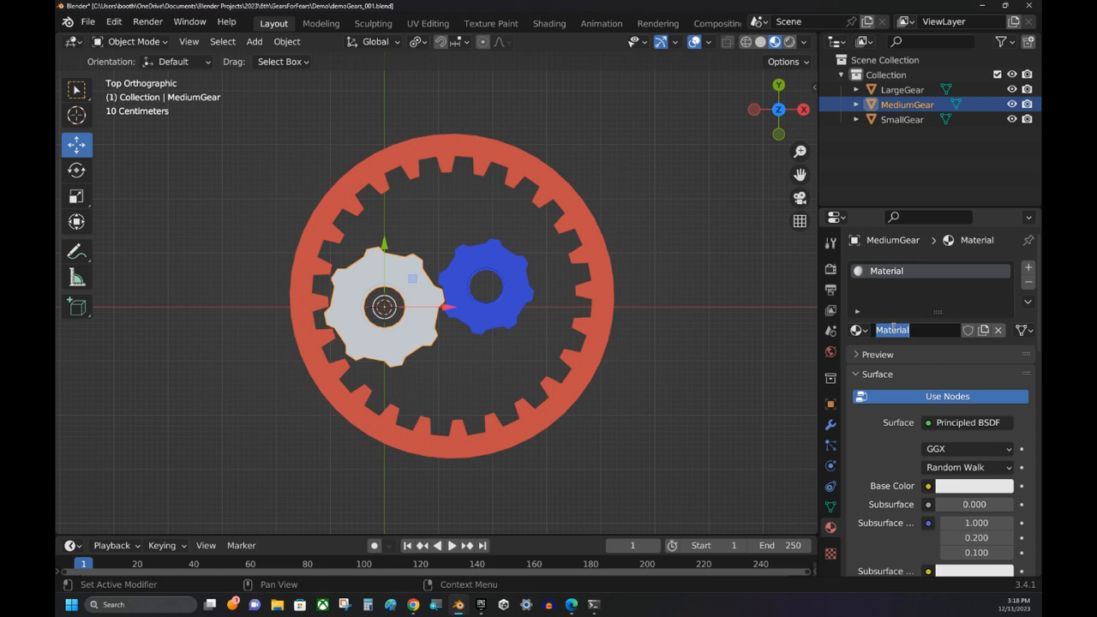
{"action": "type", "text": "Yellow"}
{"action": "key", "text": "Return"}
{"action": "left_click", "coordinate": [989, 490]}
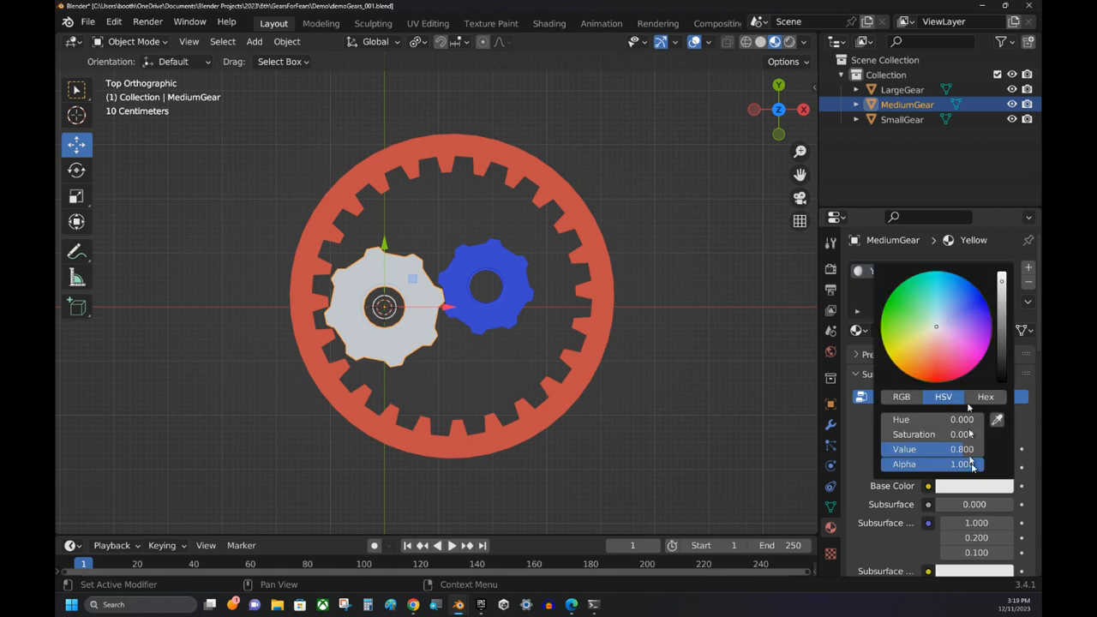
{"action": "left_click", "coordinate": [894, 358]}
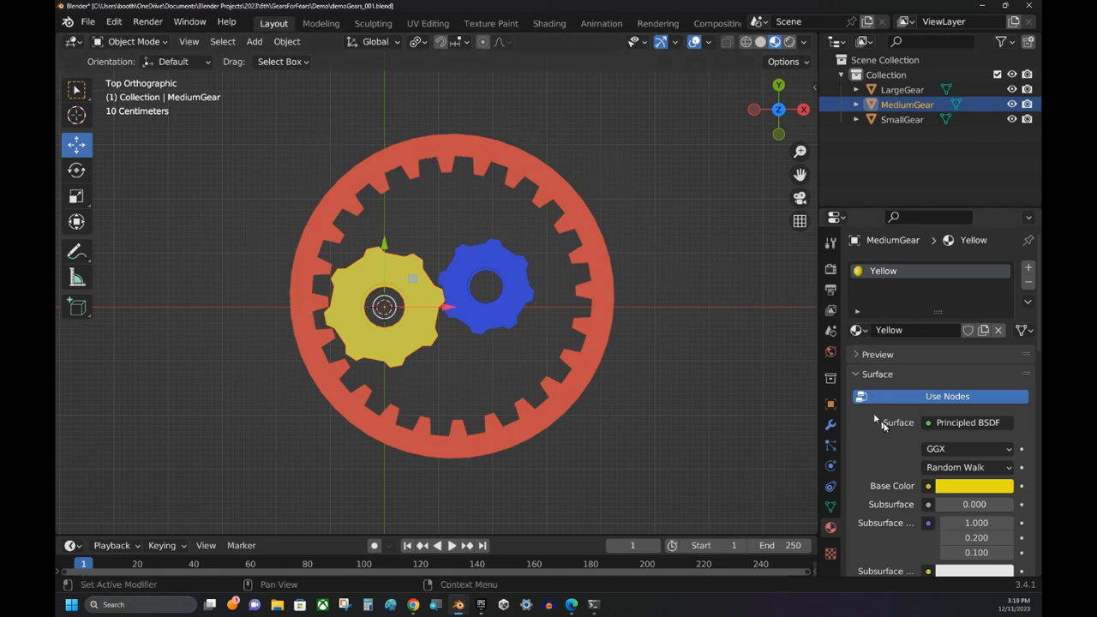
Check the location, rotation and scale values of the medium, small and large gears in their object properties.
{"action": "left_click", "coordinate": [830, 406]}
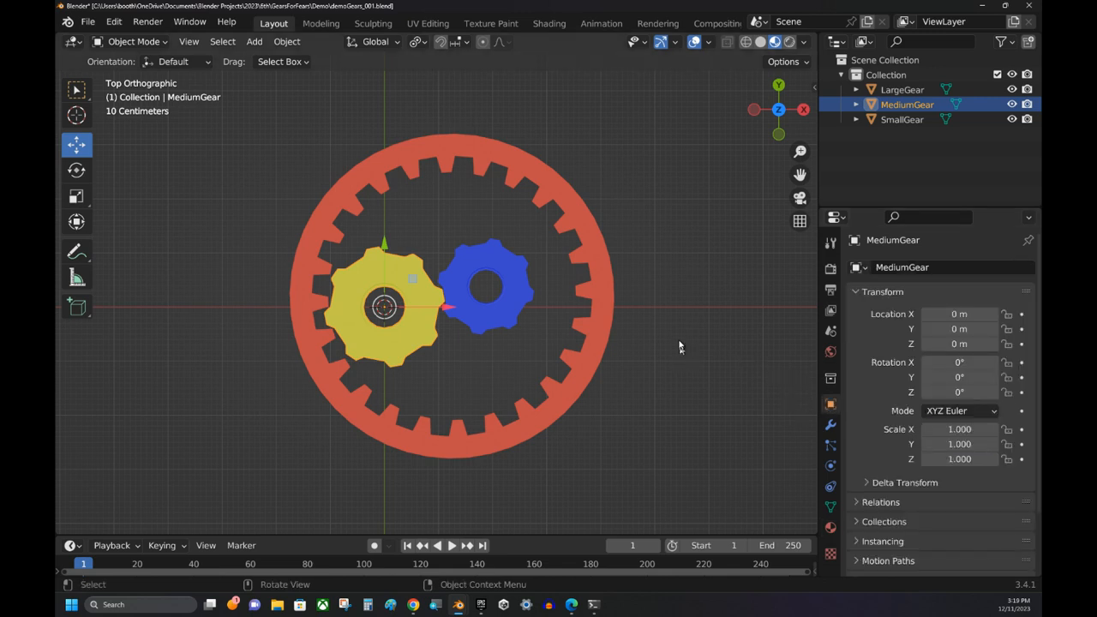
{"action": "left_click", "coordinate": [517, 280]}
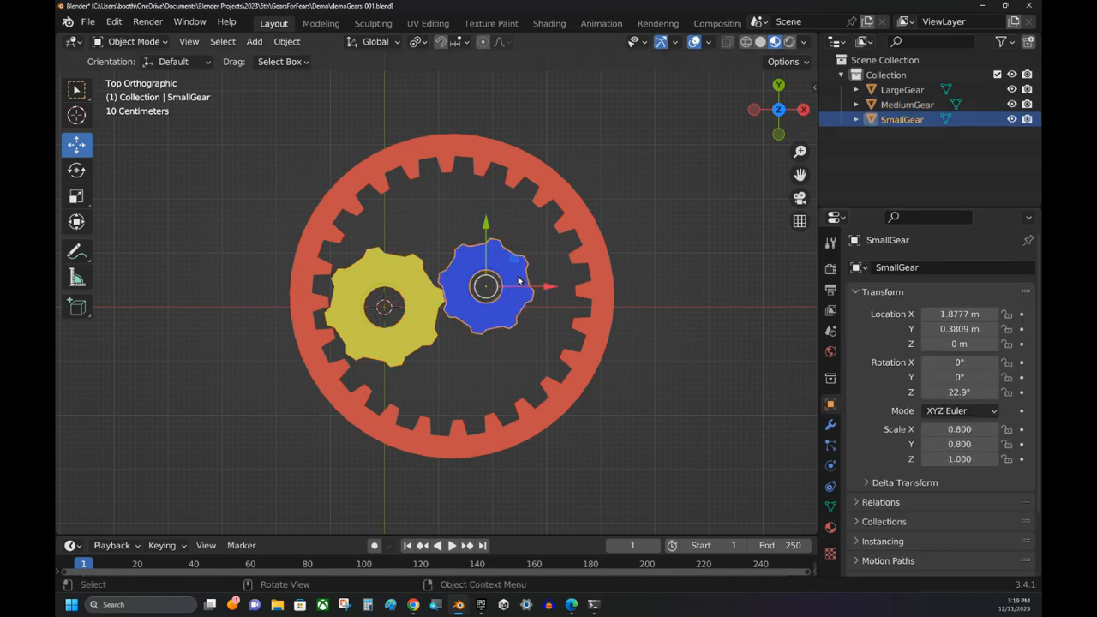
{"action": "left_click", "coordinate": [552, 200]}
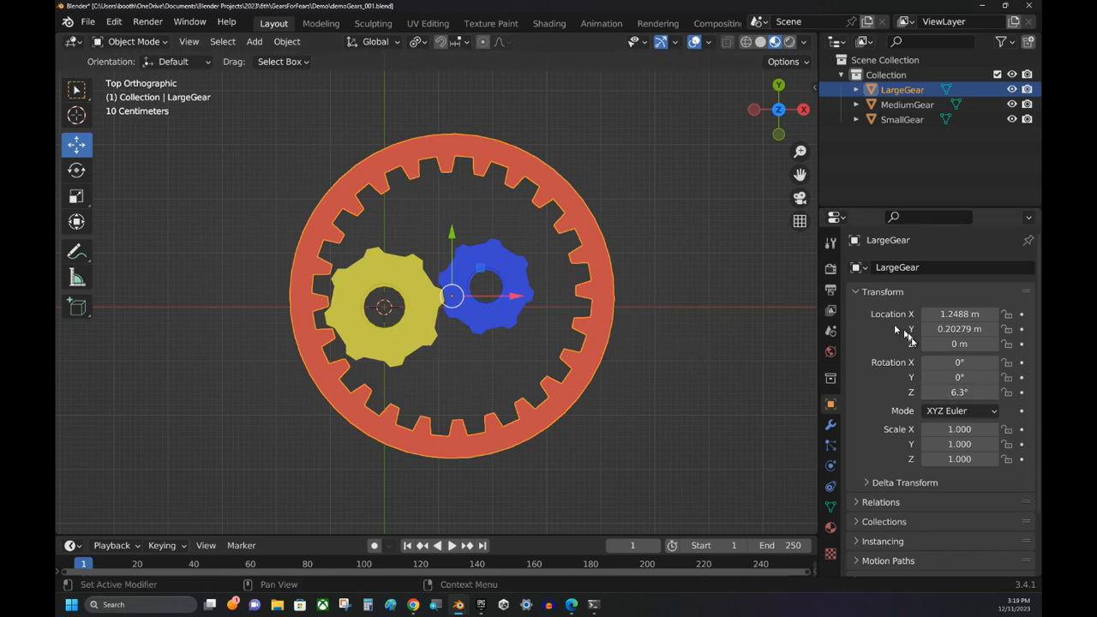
{"action": "left_click", "coordinate": [424, 311]}
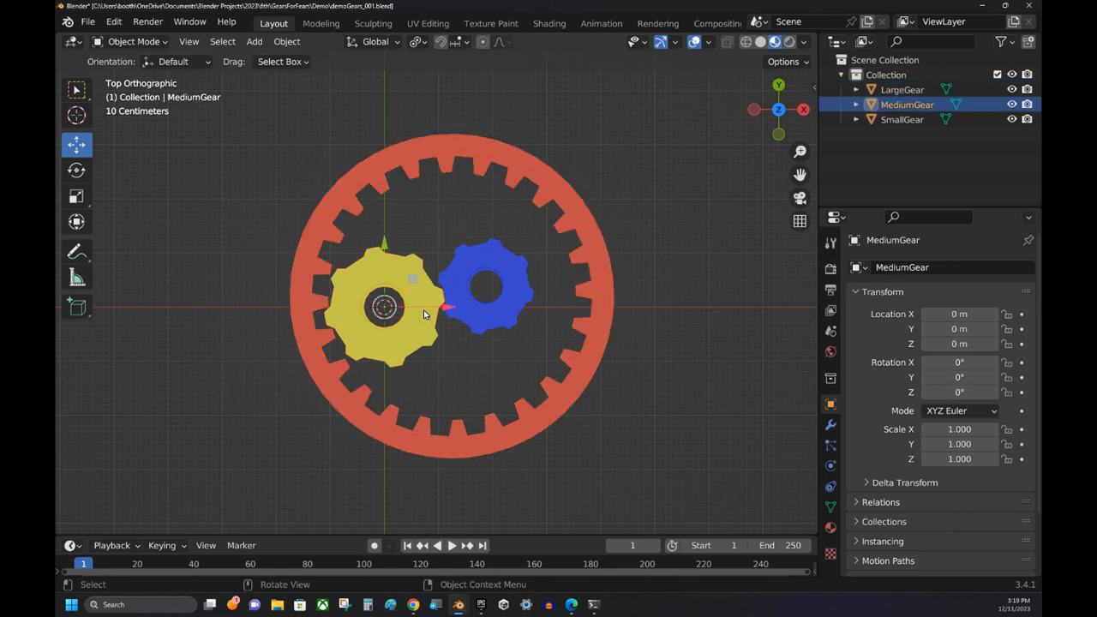
Apply the rotation transform to the small blue gear.
{"action": "left_click", "coordinate": [516, 278]}
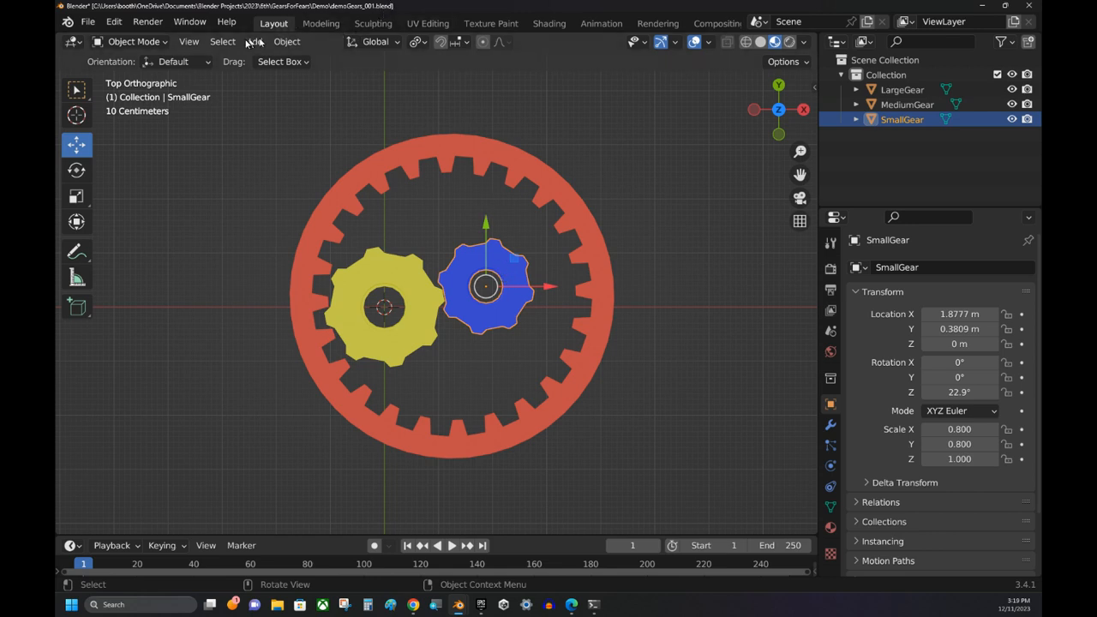
{"action": "left_click", "coordinate": [287, 42]}
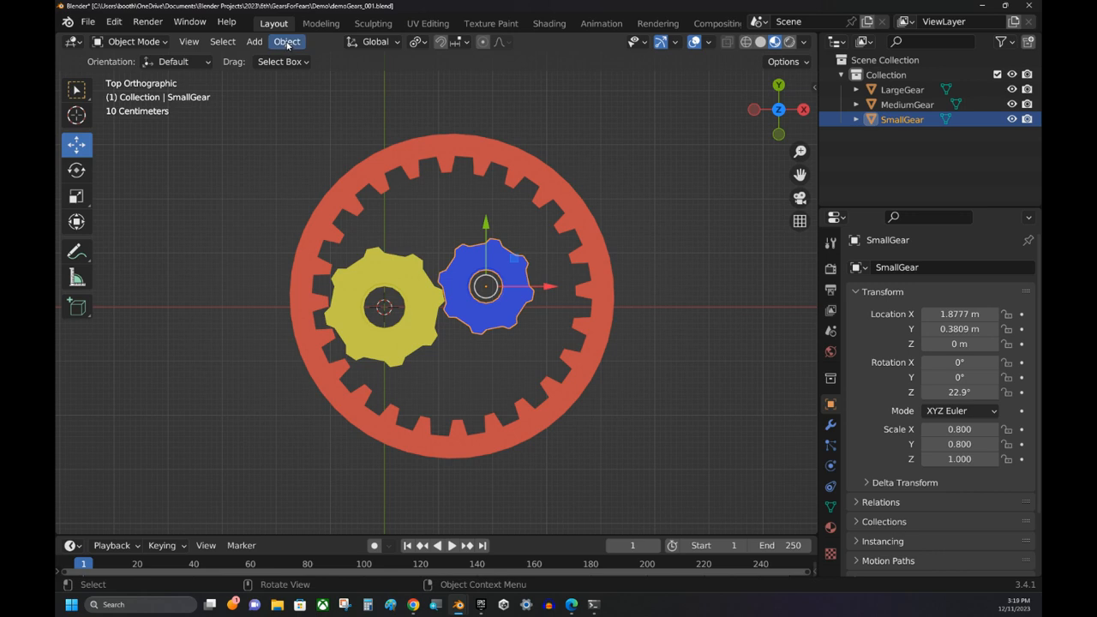
{"action": "mouse_move", "coordinate": [319, 146]}
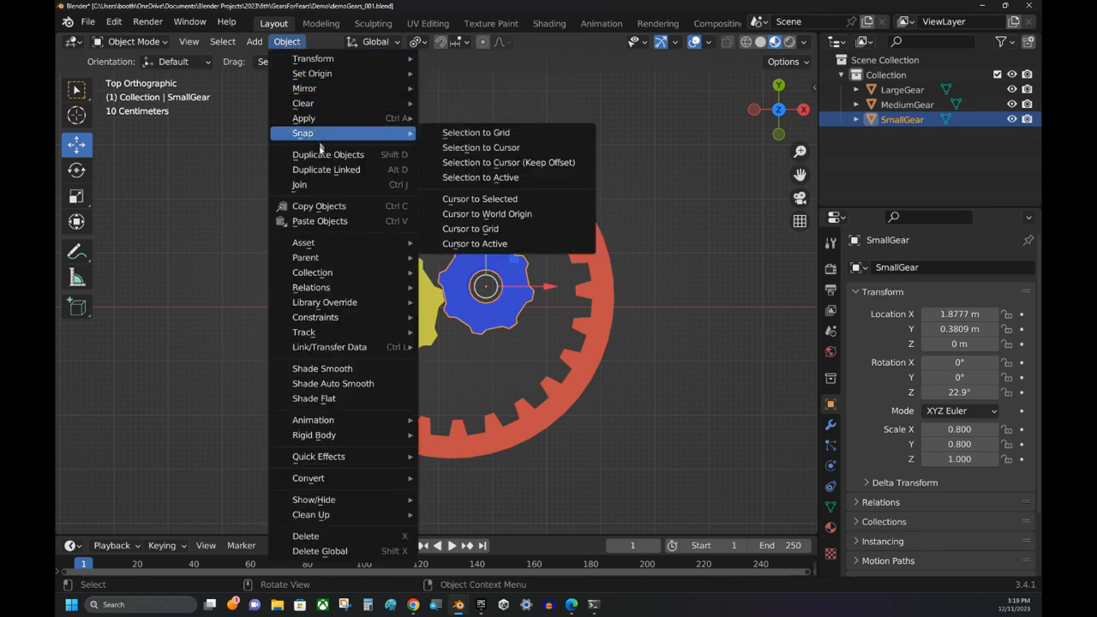
{"action": "mouse_move", "coordinate": [330, 120]}
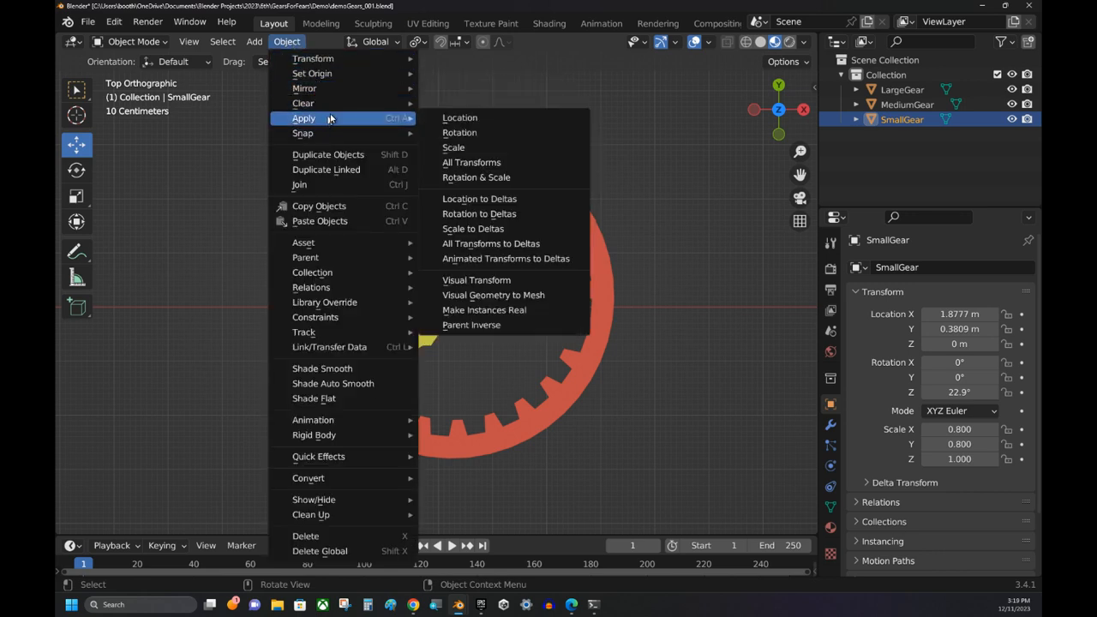
{"action": "left_click", "coordinate": [462, 133]}
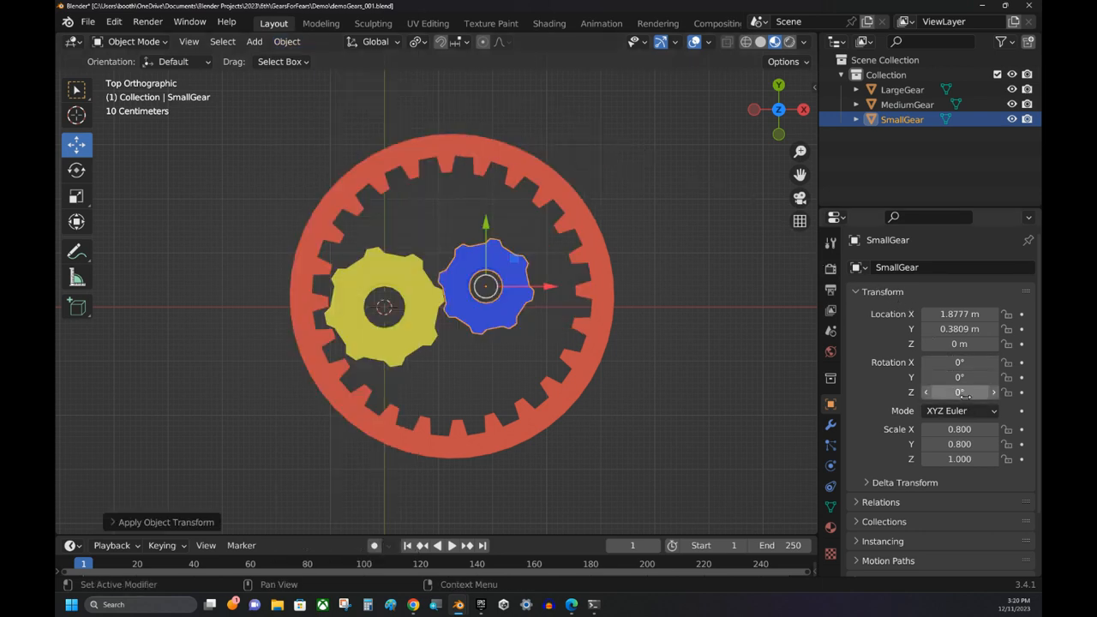
Apply the rotation transform to the large red ring gear.
{"action": "left_click", "coordinate": [552, 181]}
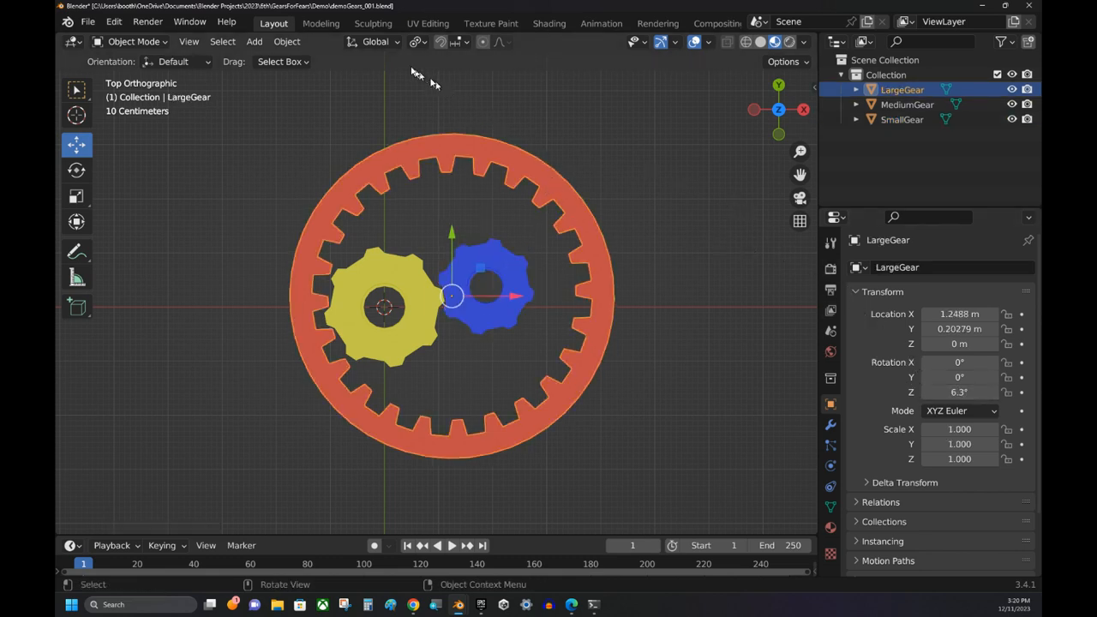
{"action": "left_click", "coordinate": [288, 43]}
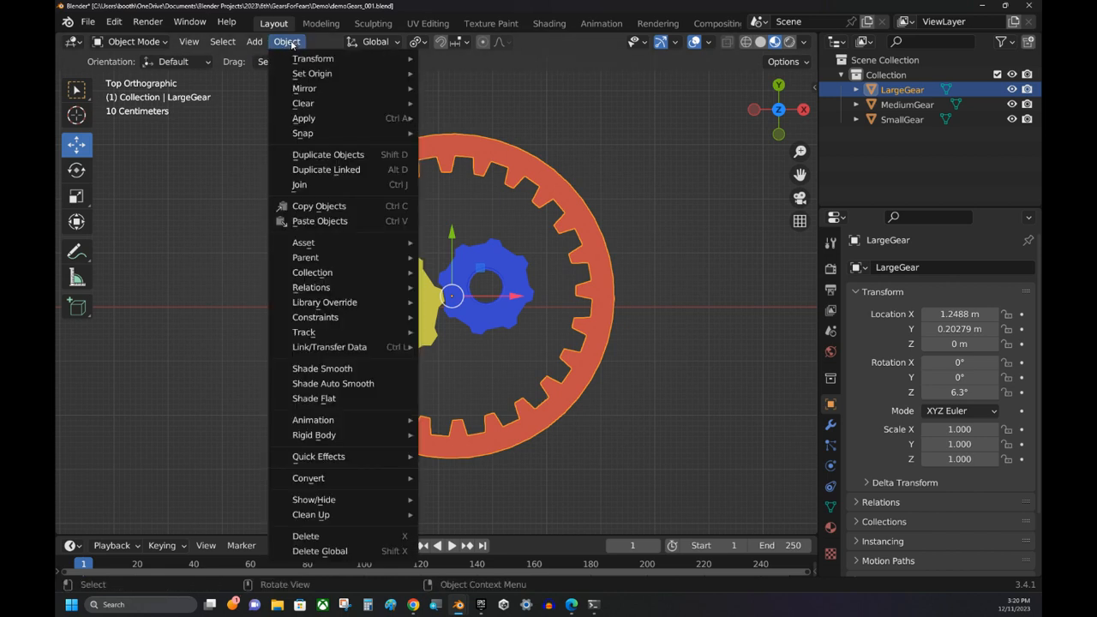
{"action": "mouse_move", "coordinate": [331, 103]}
{"action": "mouse_move", "coordinate": [341, 121]}
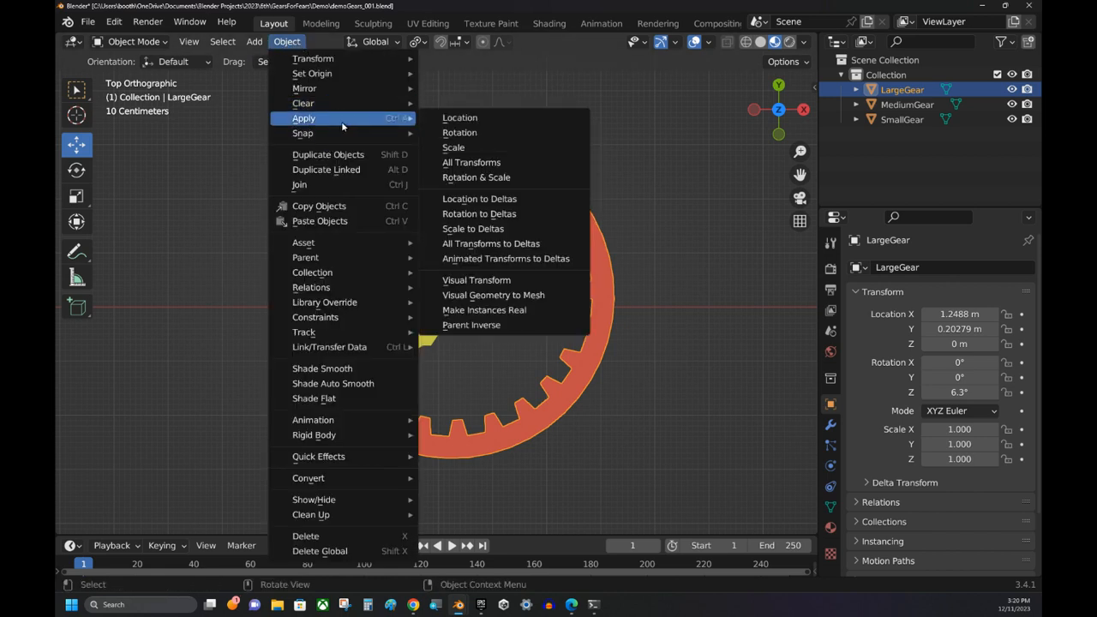
{"action": "left_click", "coordinate": [461, 135]}
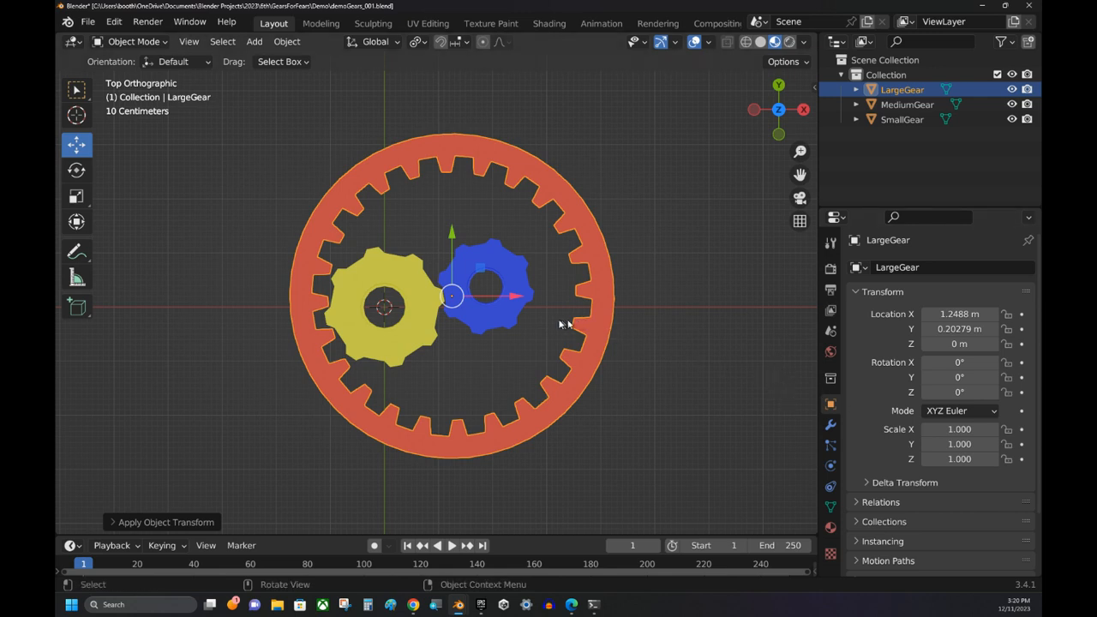
Select the small gear, enlarge the timeline area, and set the animation's end frame to 240.
{"action": "left_click", "coordinate": [518, 305]}
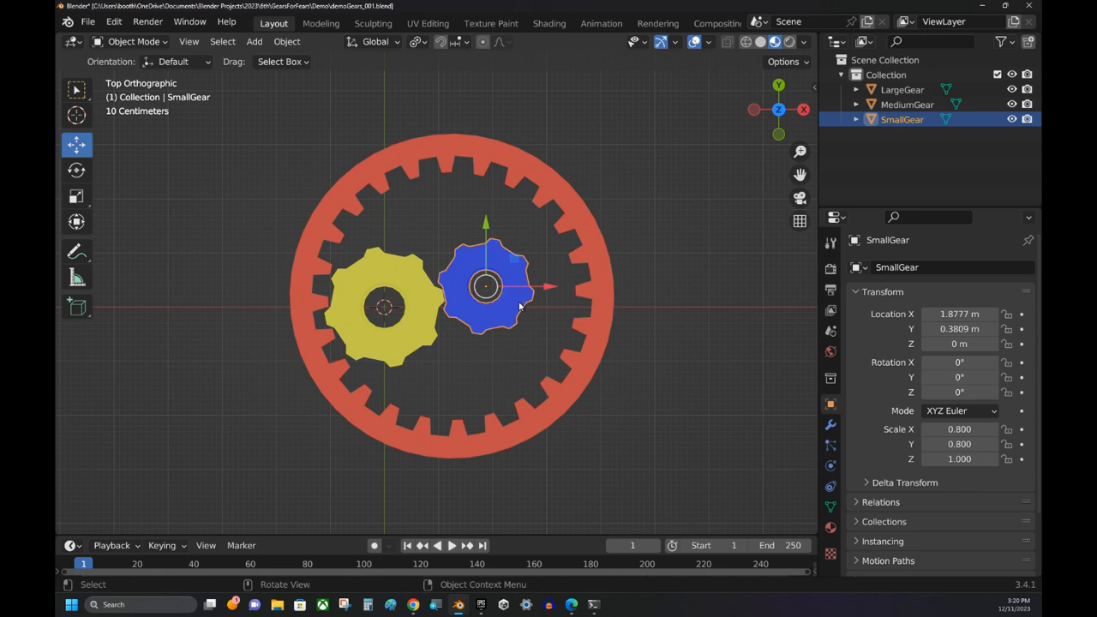
{"action": "left_click_drag", "start_coordinate": [531, 535], "coordinate": [536, 435]}
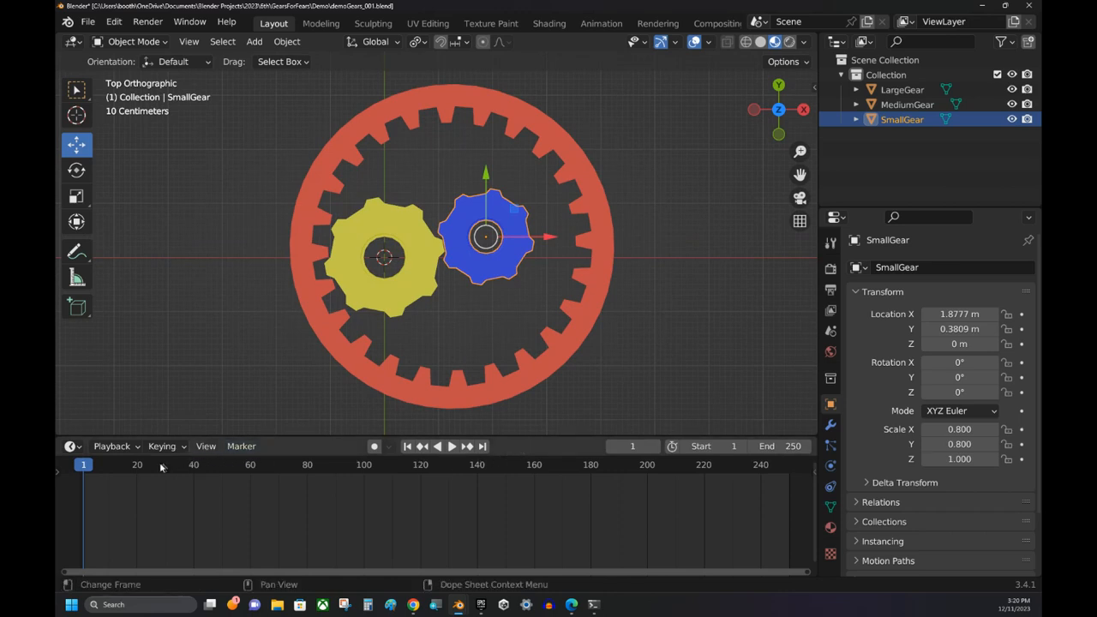
{"action": "left_click_drag", "start_coordinate": [84, 467], "coordinate": [85, 471]}
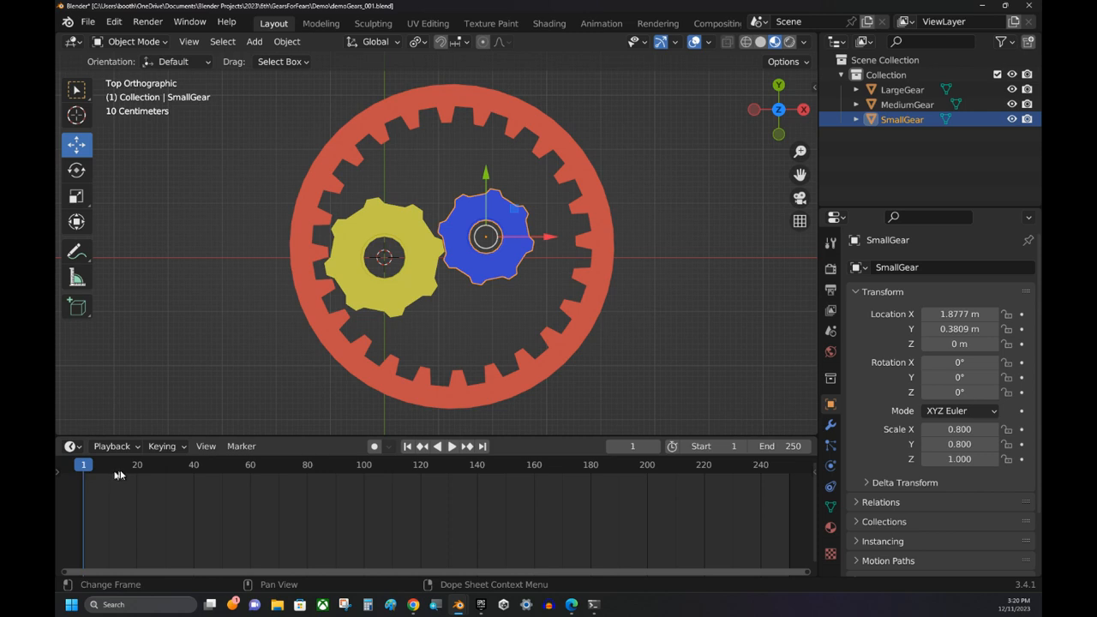
{"action": "left_click", "coordinate": [797, 445]}
{"action": "type", "text": "2"}
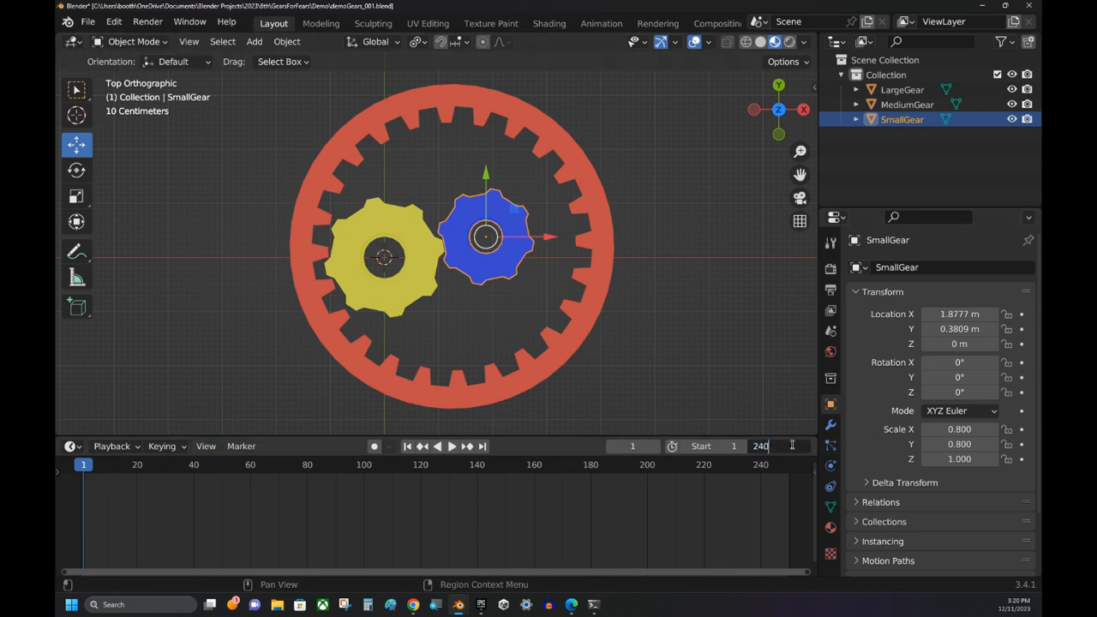
{"action": "type", "text": "40"}
{"action": "key", "text": "Return"}
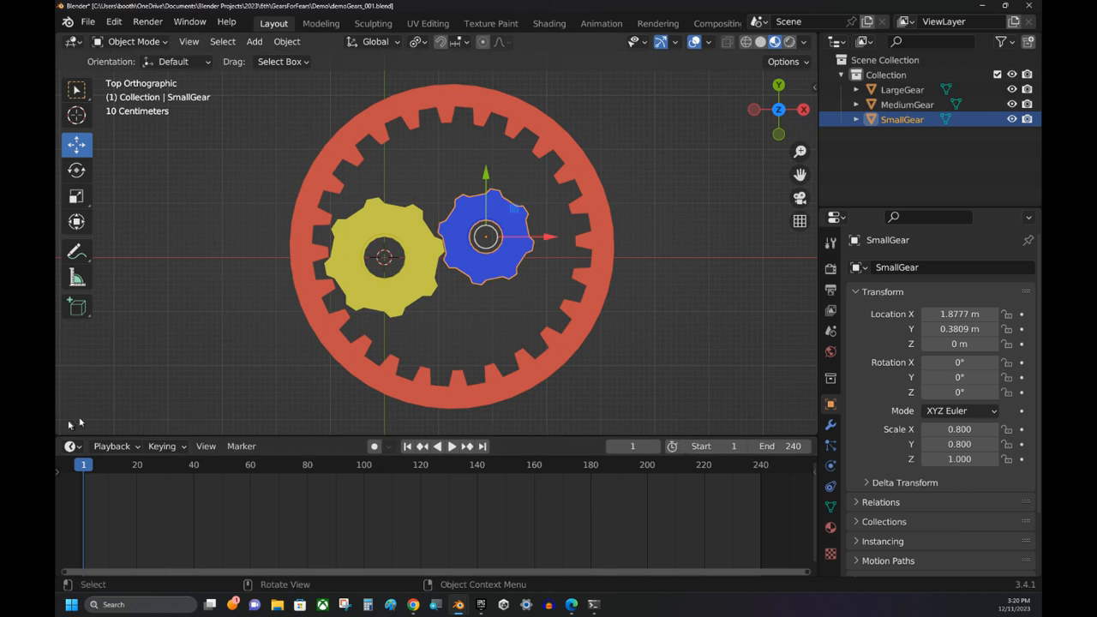
Insert a keyframe for the small gear's Z rotation at frame 0.
{"action": "left_click", "coordinate": [80, 465]}
{"action": "key", "text": "space"}
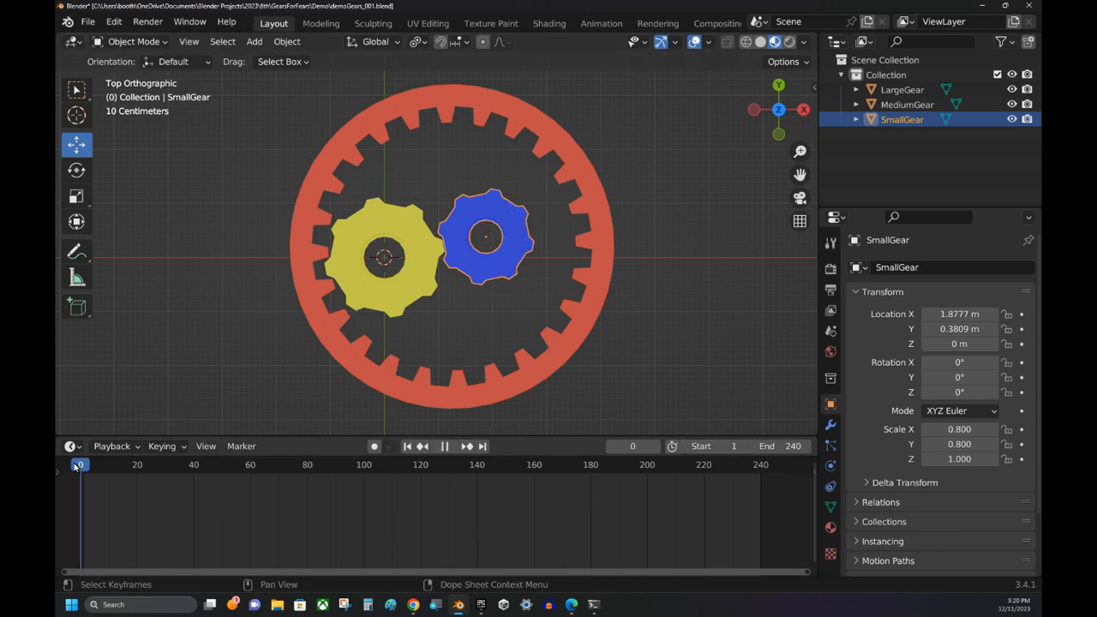
{"action": "key", "text": "space"}
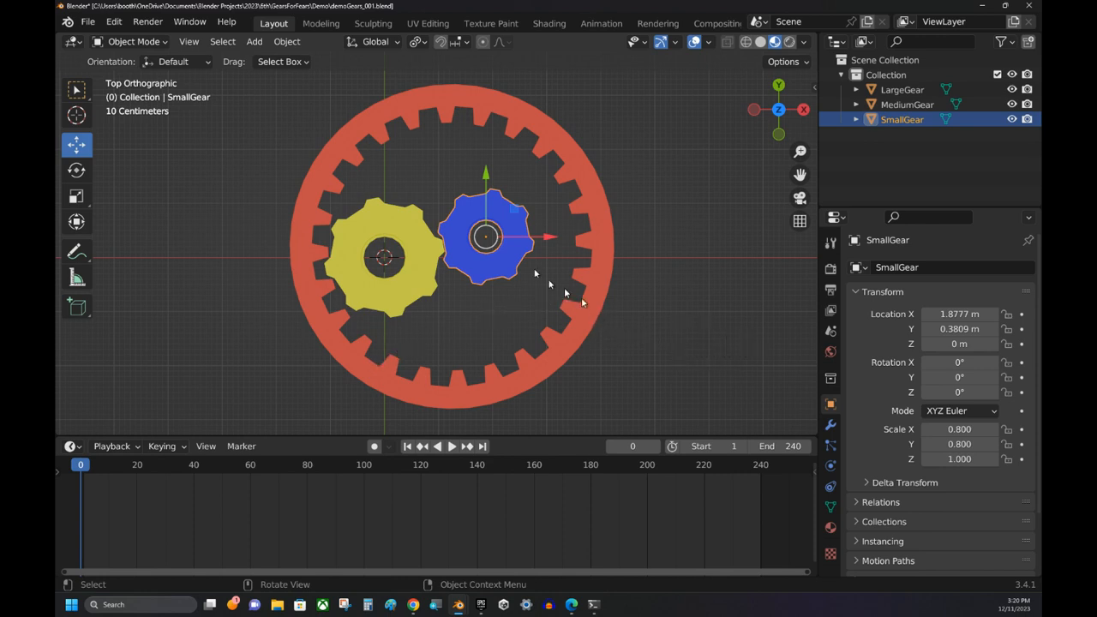
{"action": "left_click", "coordinate": [1022, 392]}
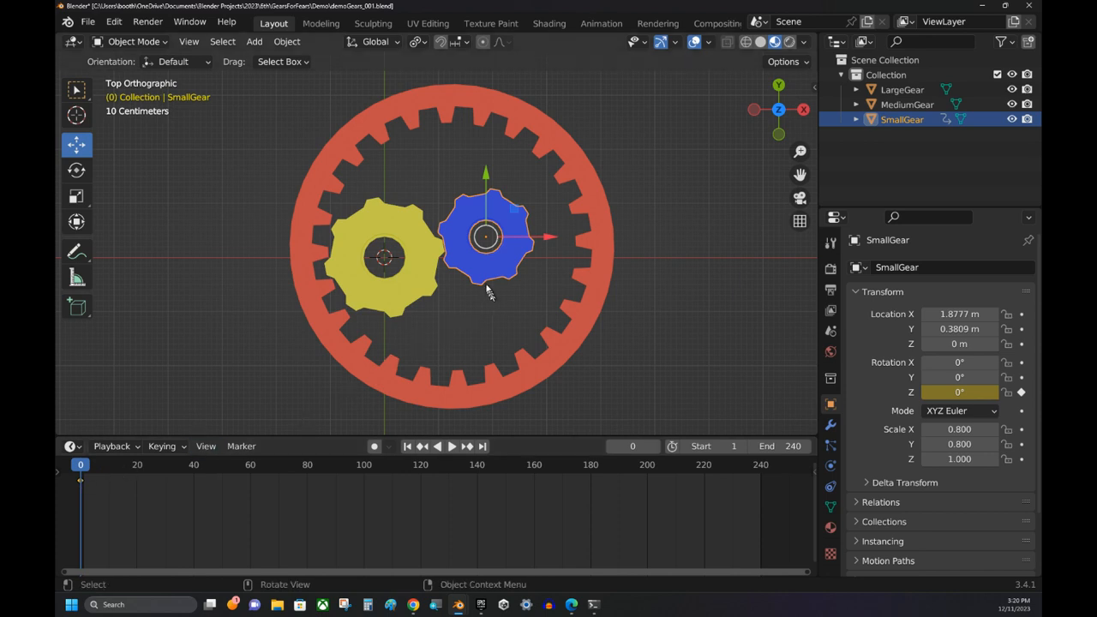
Insert Z rotation keyframes at frame 0 for the yellow medium gear and the red large gear.
{"action": "left_click", "coordinate": [409, 285]}
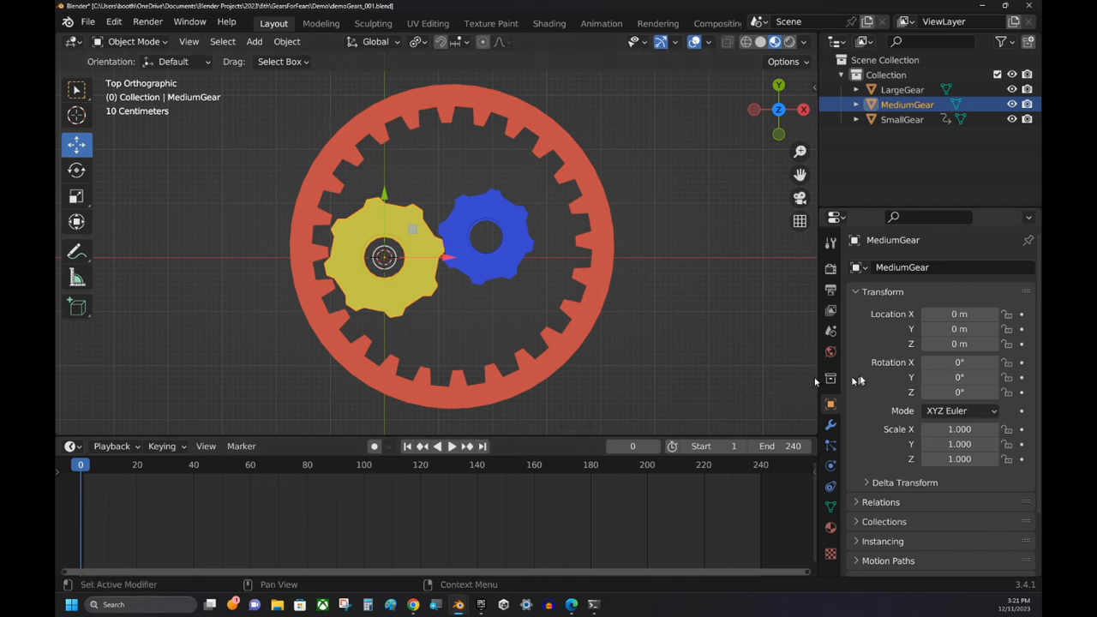
{"action": "left_click", "coordinate": [1022, 393]}
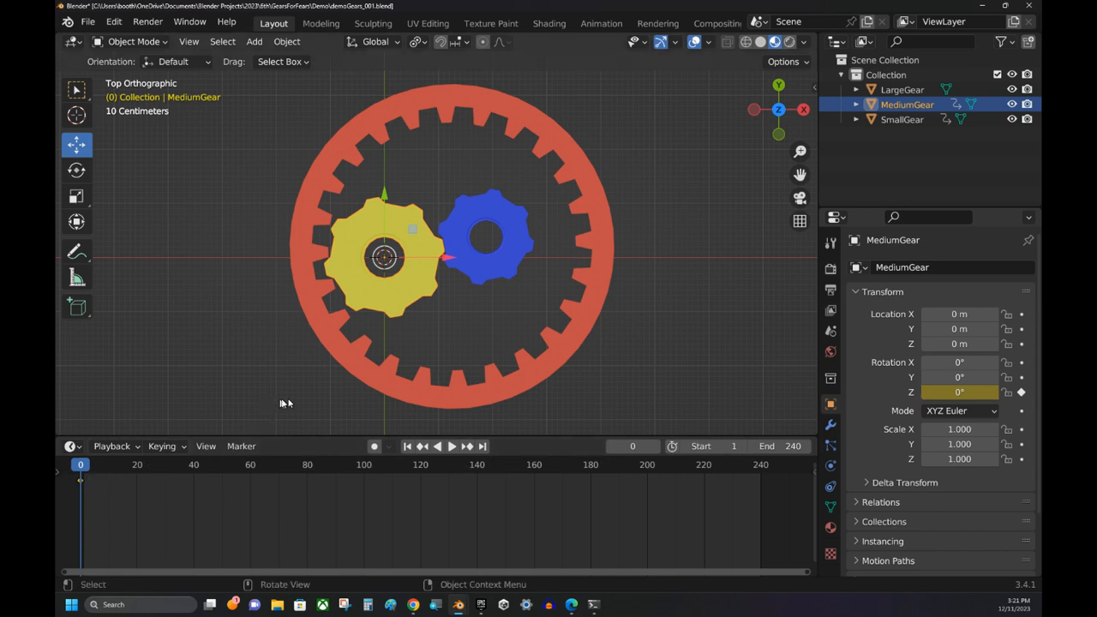
{"action": "left_click", "coordinate": [353, 355]}
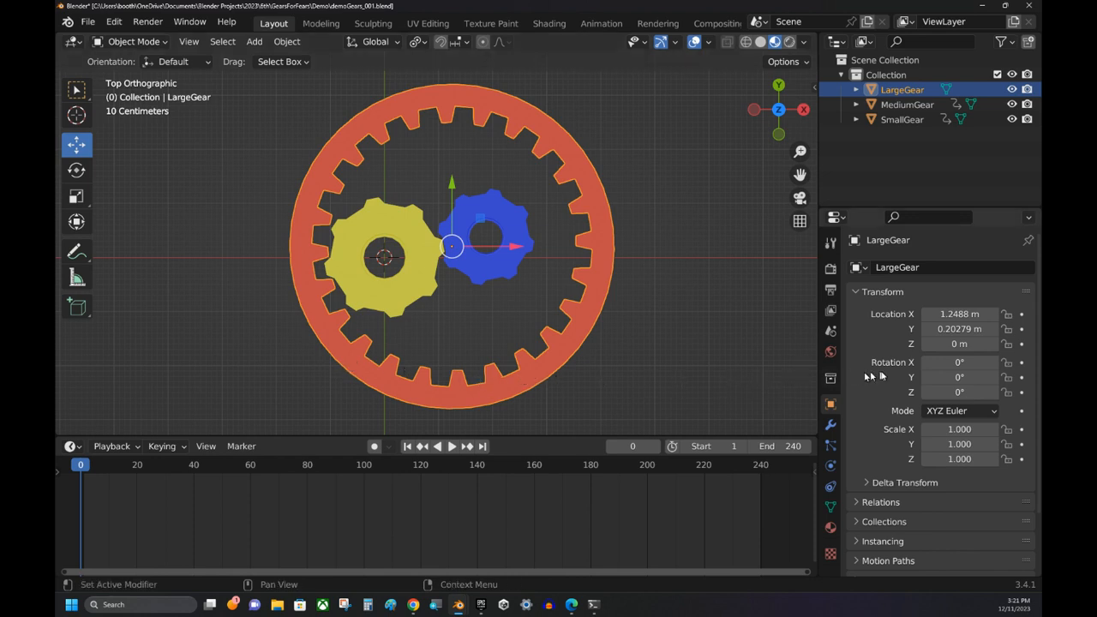
{"action": "left_click", "coordinate": [1022, 393]}
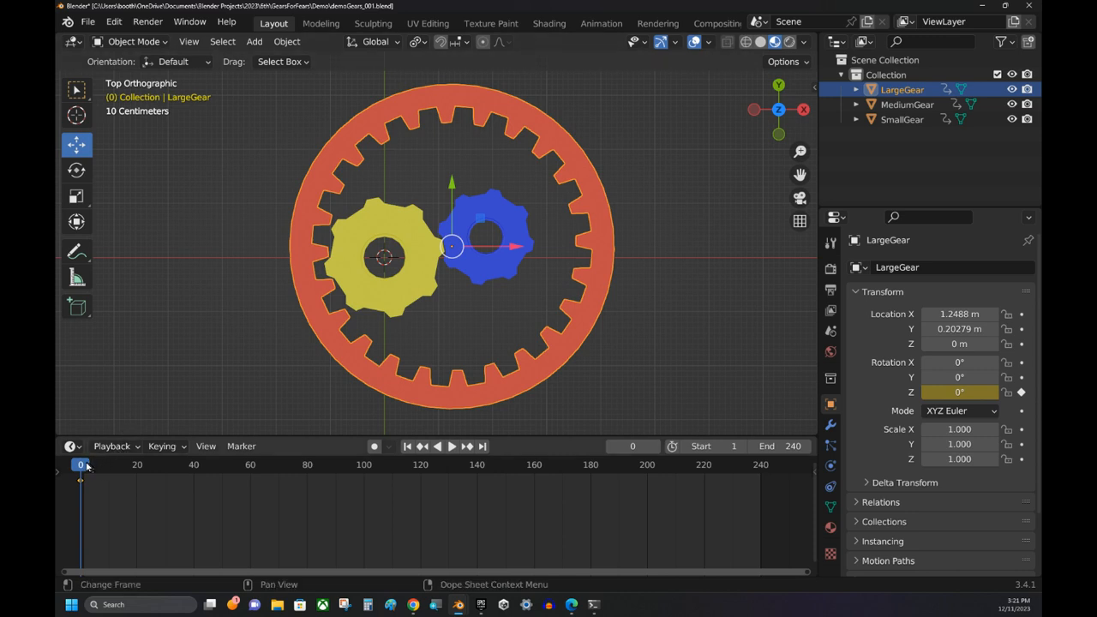
Go to frame 240 with the small blue gear selected, and compute 360 × 3 in Calculator.
{"action": "left_click_drag", "start_coordinate": [82, 466], "coordinate": [755, 488]}
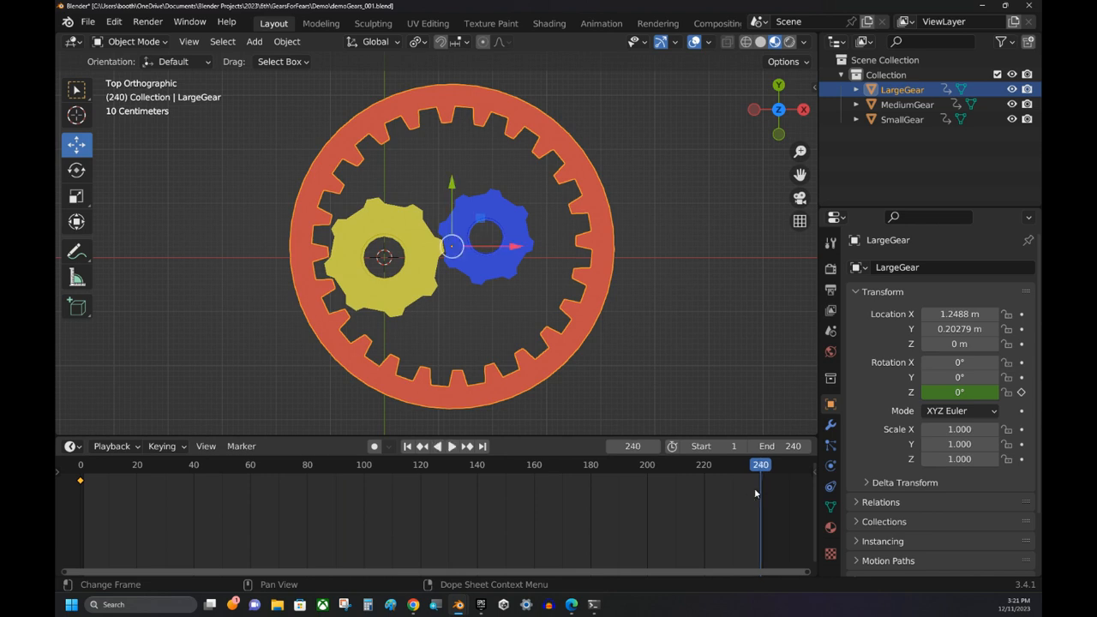
{"action": "left_click", "coordinate": [484, 266]}
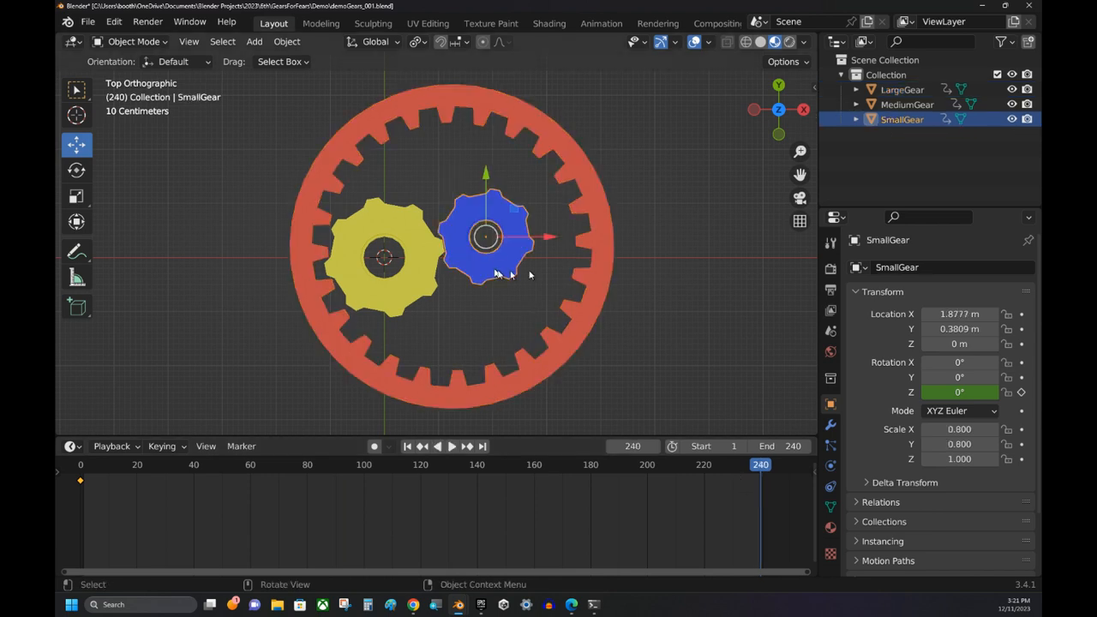
{"action": "mouse_move", "coordinate": [486, 605]}
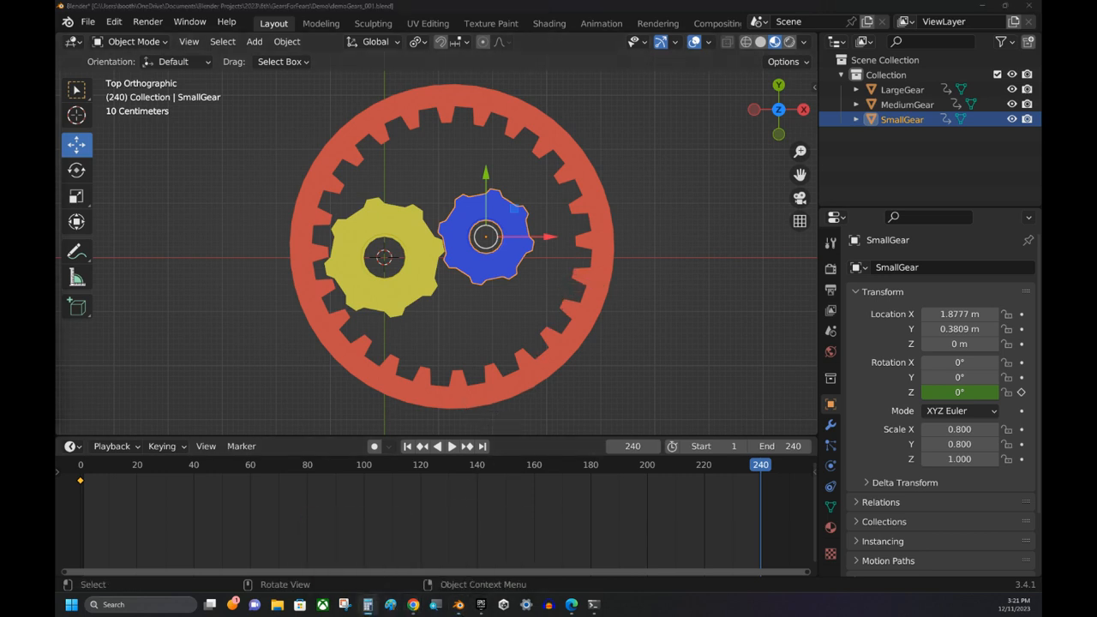
{"action": "left_click_drag", "start_coordinate": [485, 2], "coordinate": [646, 174]}
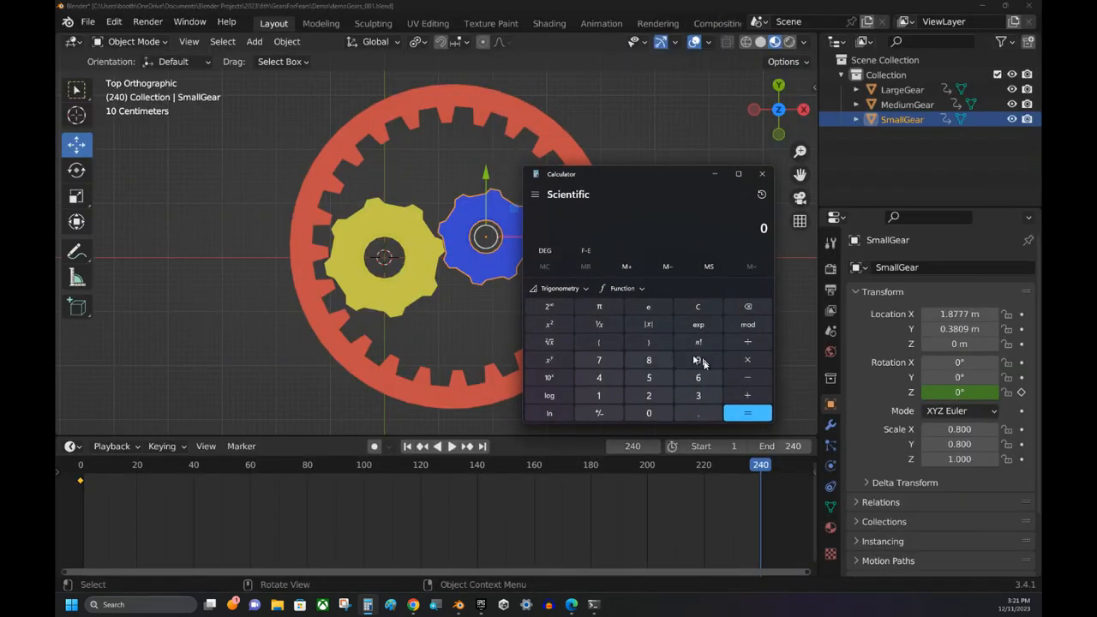
{"action": "left_click", "coordinate": [700, 398]}
{"action": "left_click", "coordinate": [700, 380]}
{"action": "left_click", "coordinate": [650, 413]}
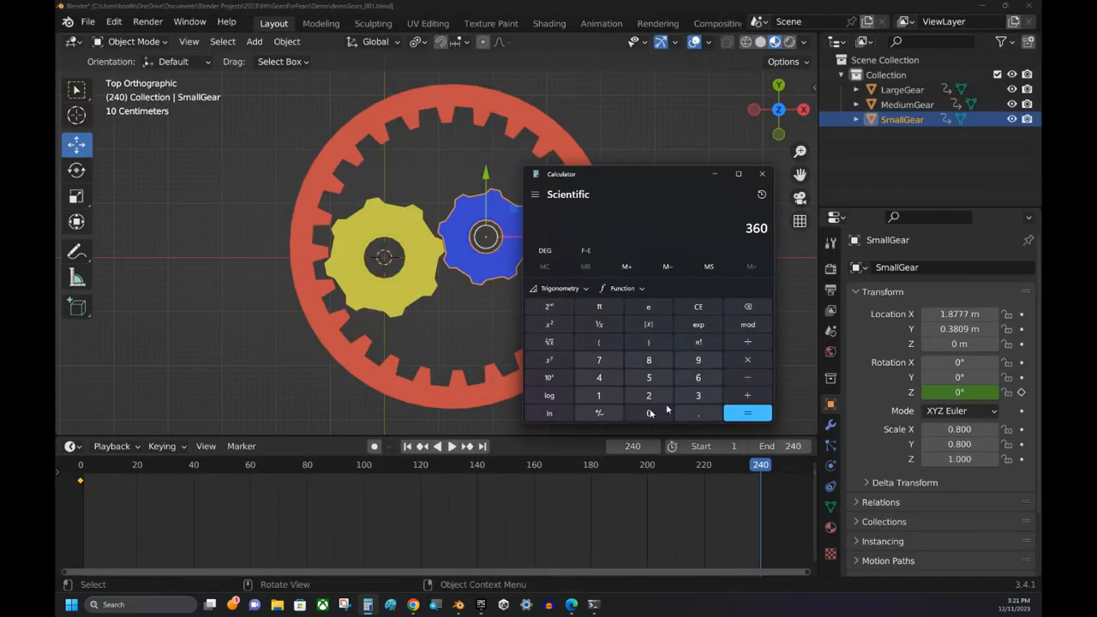
{"action": "left_click", "coordinate": [734, 360]}
{"action": "left_click", "coordinate": [701, 396]}
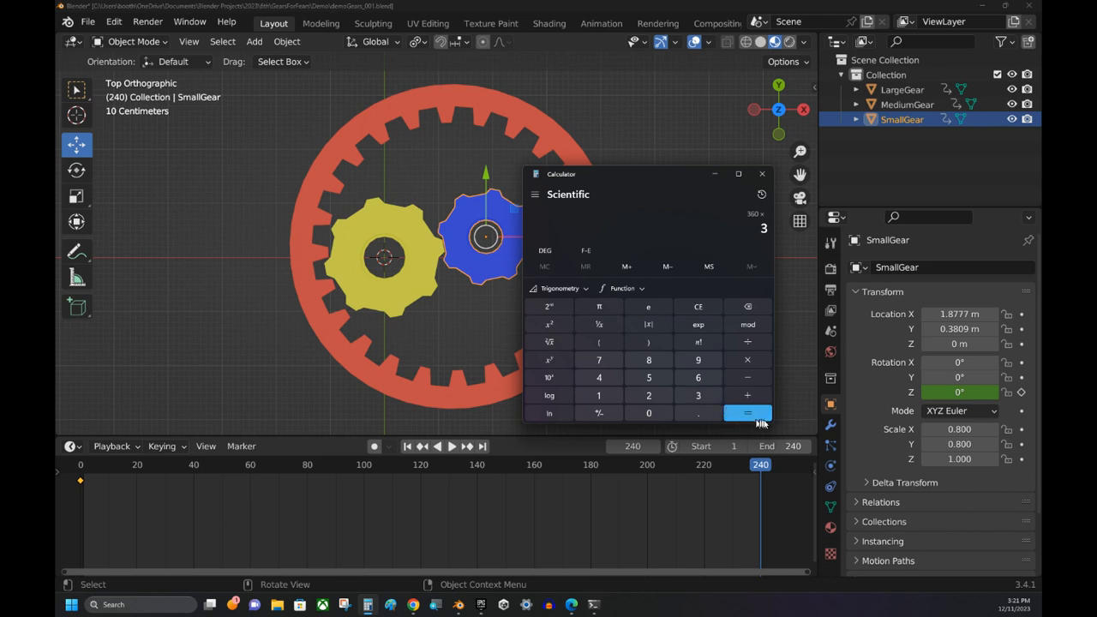
{"action": "left_click", "coordinate": [760, 420]}
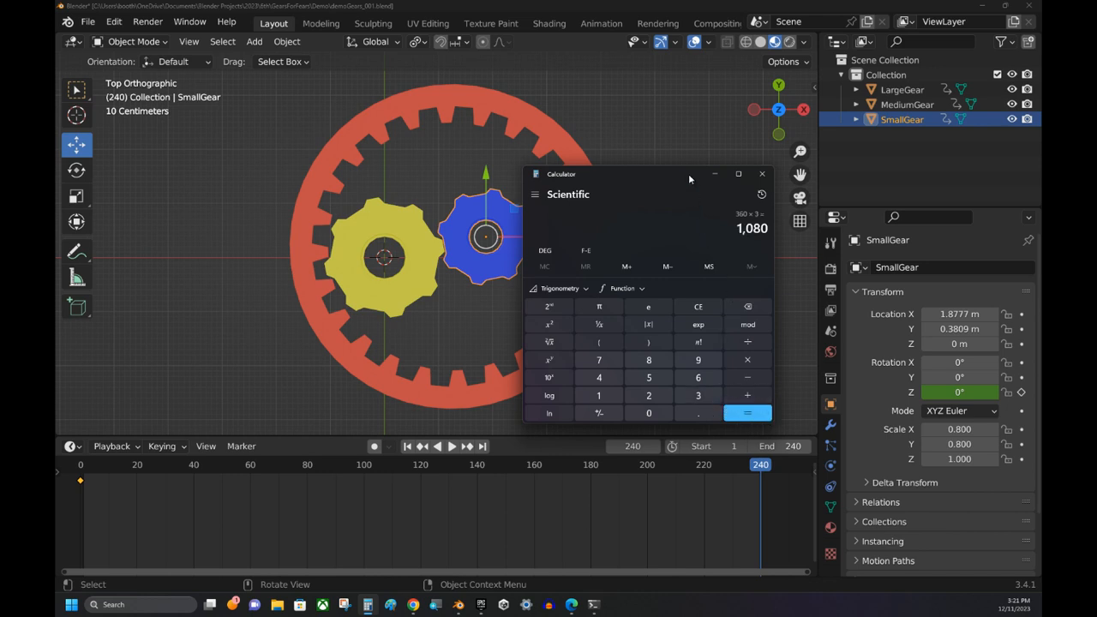
{"action": "left_click", "coordinate": [715, 173]}
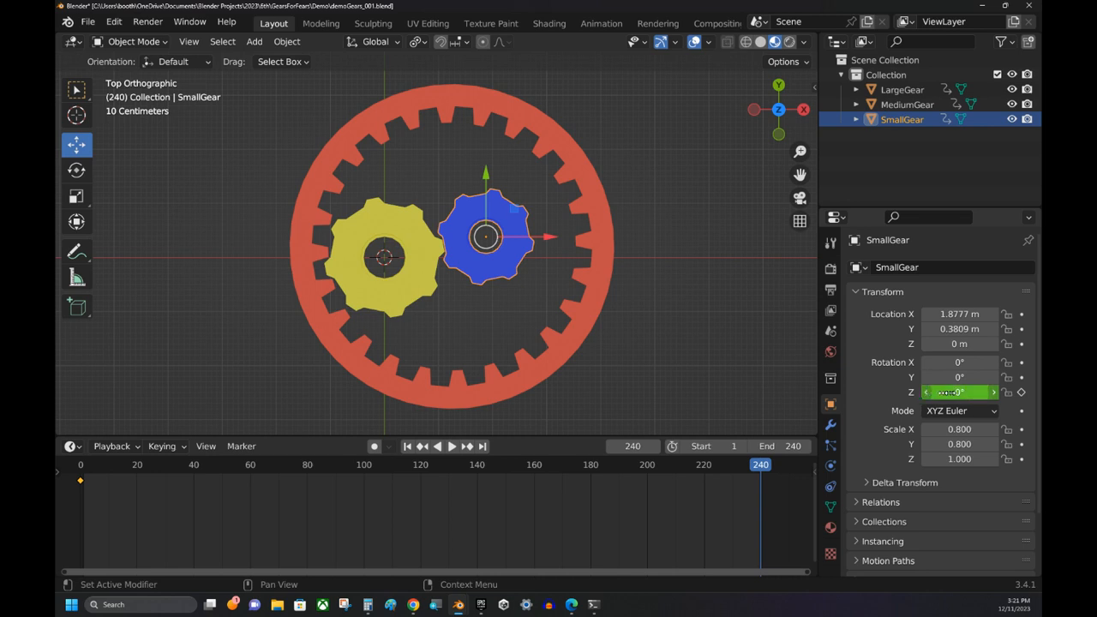
Set the small blue gear's Z rotation to 1080° at frame 240 and keyframe it.
{"action": "left_click", "coordinate": [965, 391]}
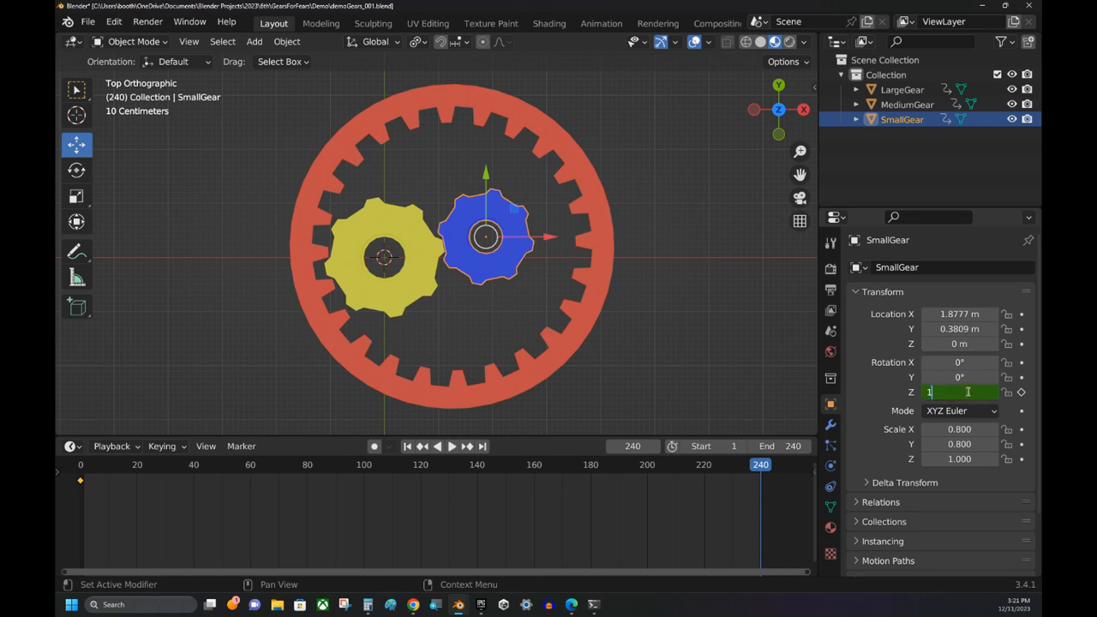
{"action": "key", "text": "Return"}
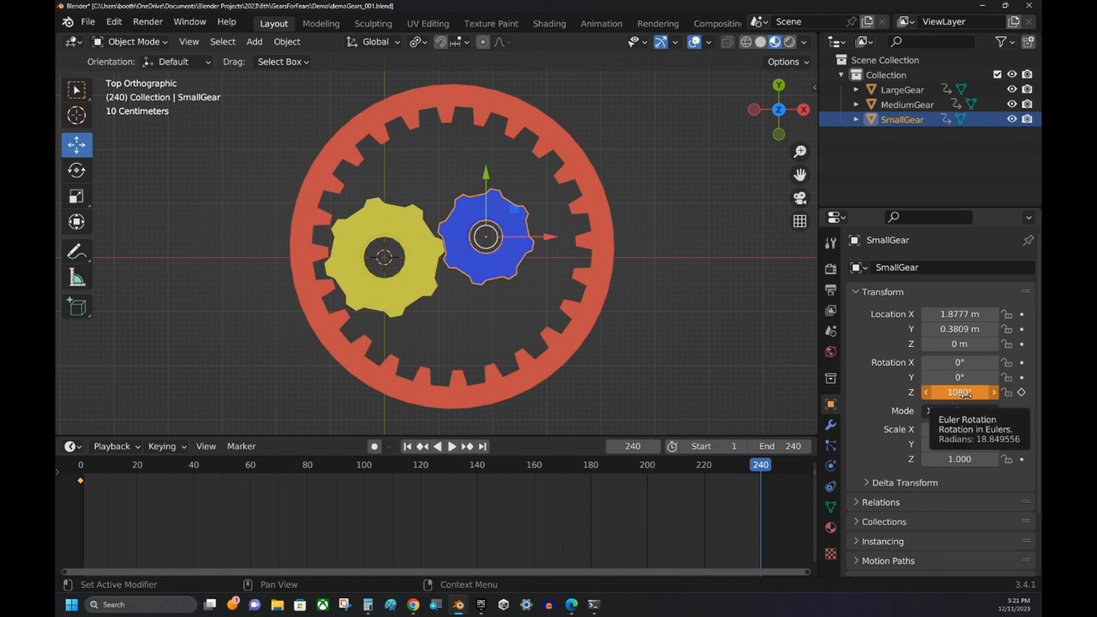
{"action": "left_click", "coordinate": [1021, 393]}
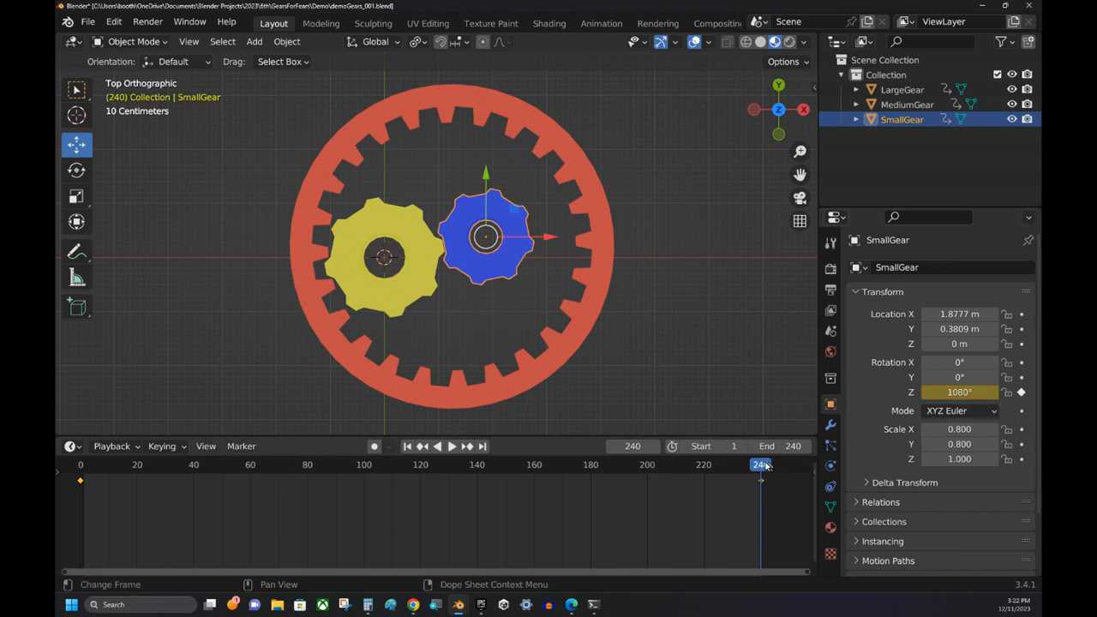
Play the animation from frame 0 to check the small gear's rotation, and stop playback.
{"action": "left_click_drag", "start_coordinate": [762, 470], "coordinate": [80, 466]}
{"action": "left_click", "coordinate": [451, 447]}
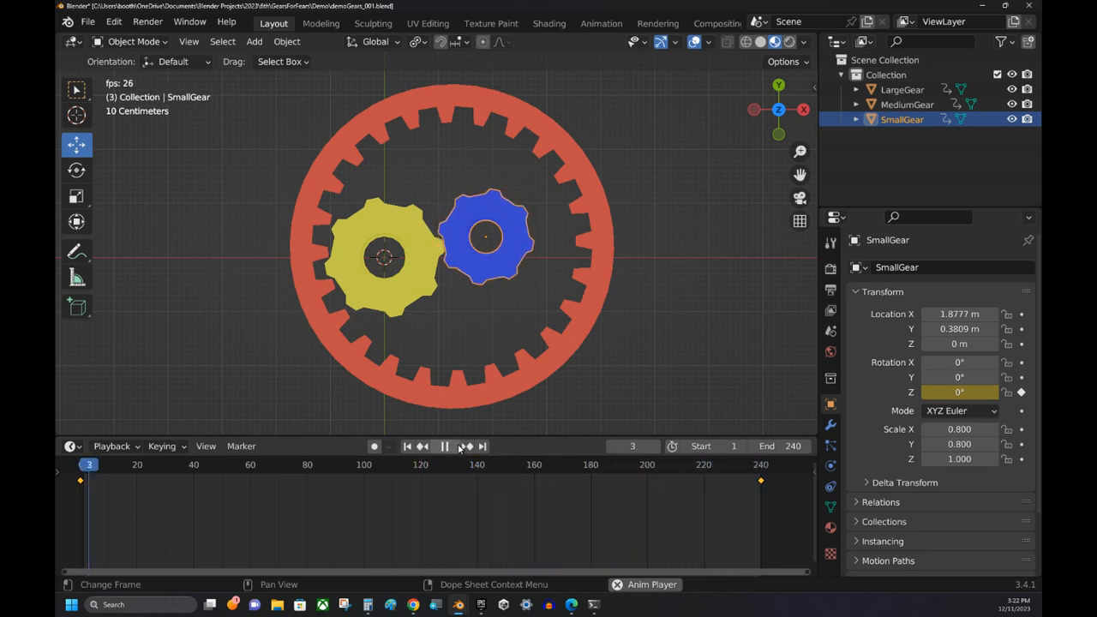
{"action": "left_click", "coordinate": [455, 448]}
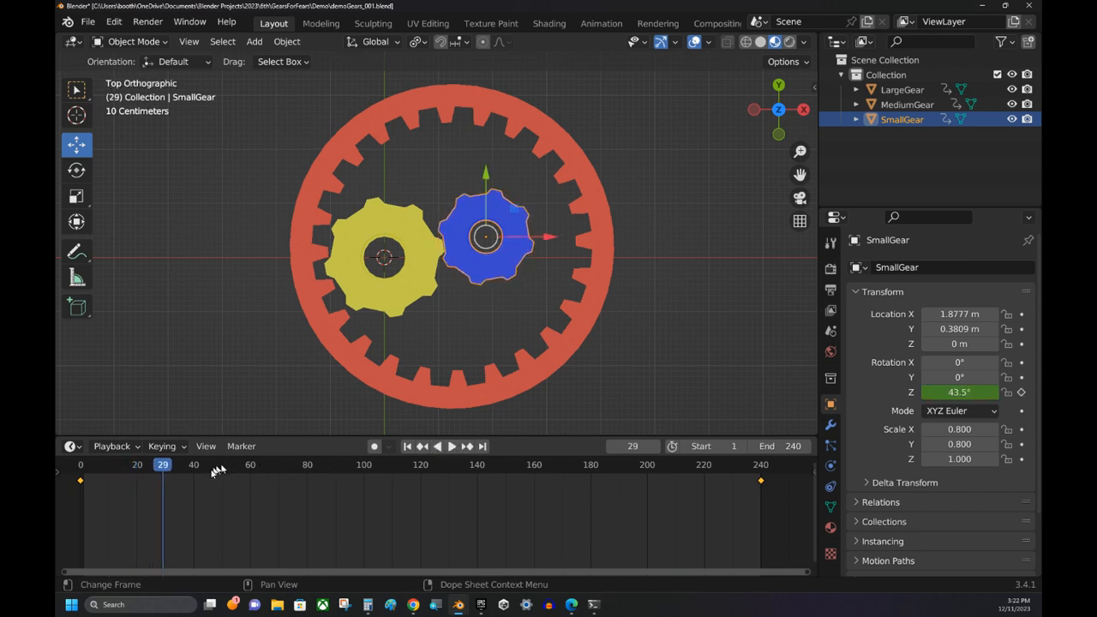
At frame 240, set the yellow medium gear's Z rotation to -1080° and keyframe it.
{"action": "left_click_drag", "start_coordinate": [171, 476], "coordinate": [761, 485]}
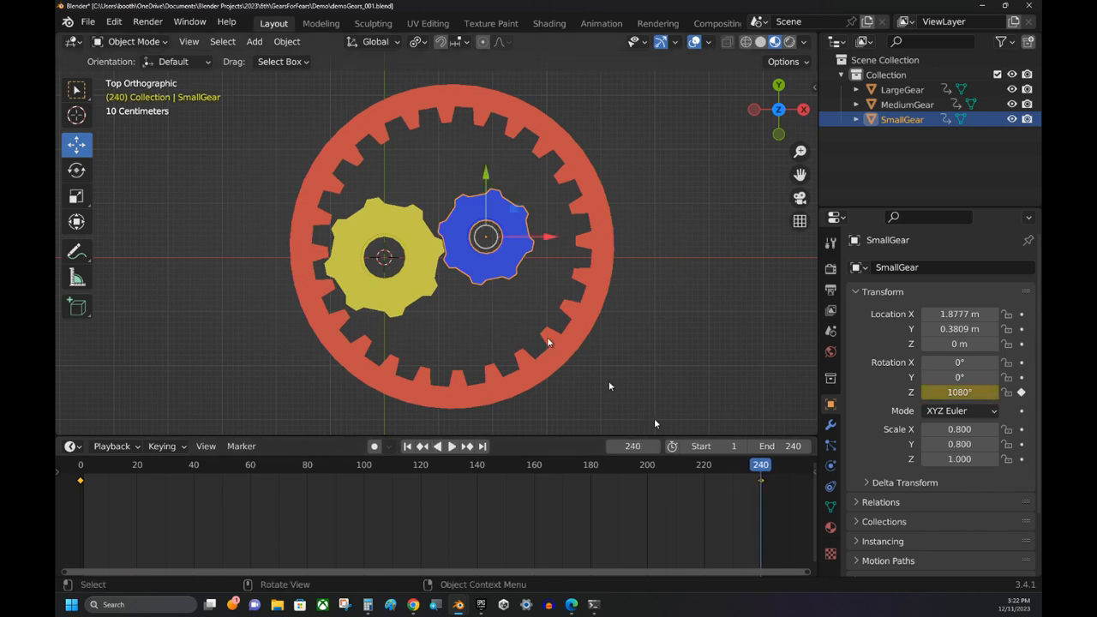
{"action": "left_click", "coordinate": [410, 273]}
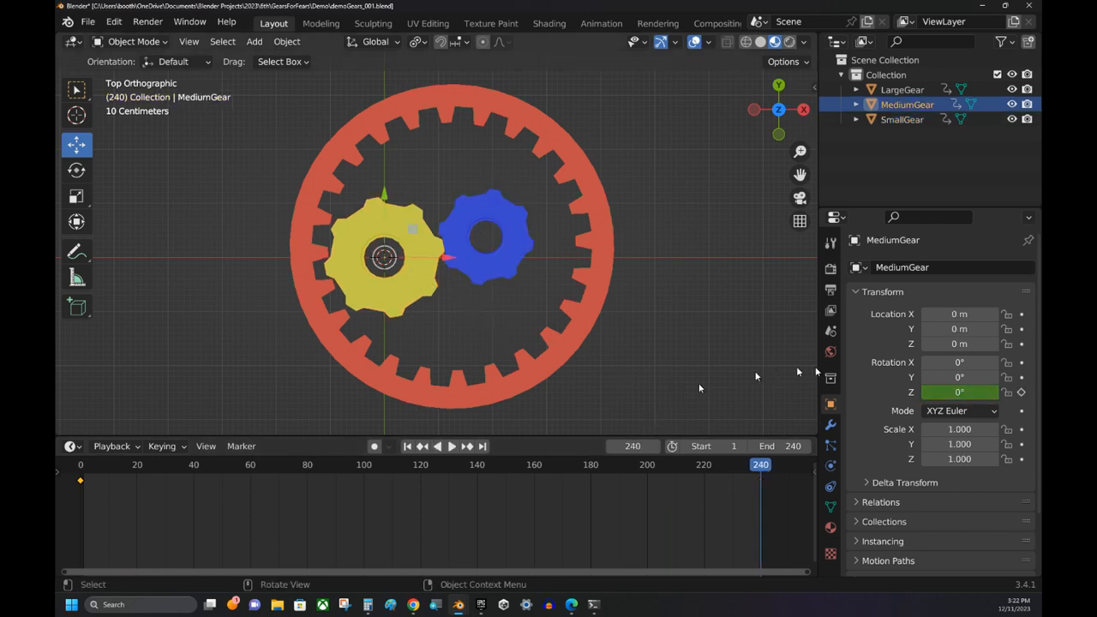
{"action": "left_click", "coordinate": [970, 393]}
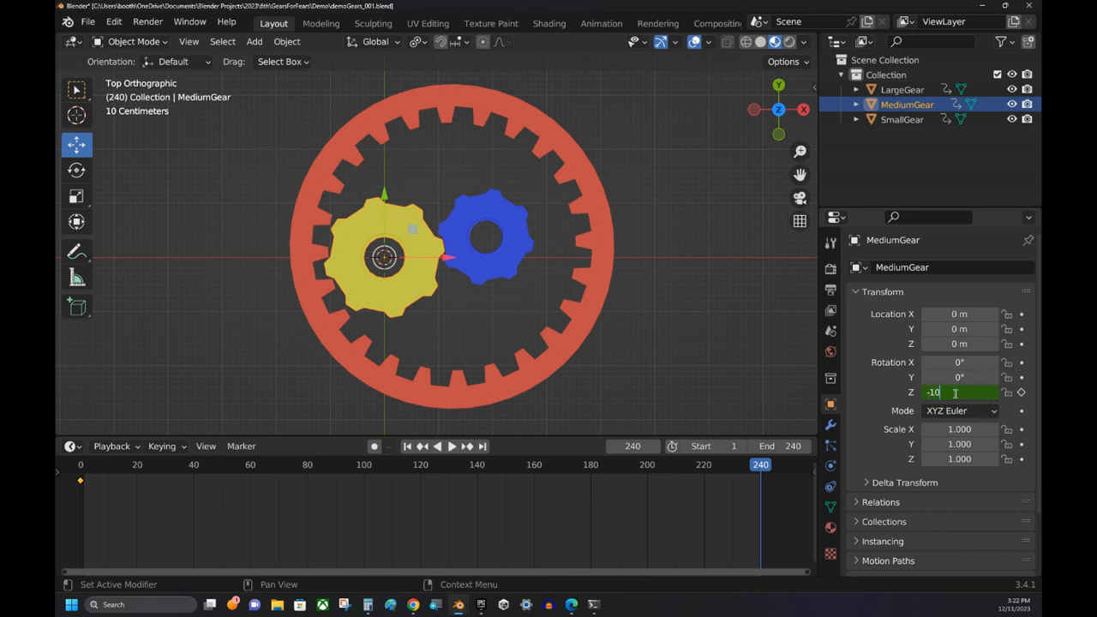
{"action": "type", "text": "-1080"}
{"action": "key", "text": "Return"}
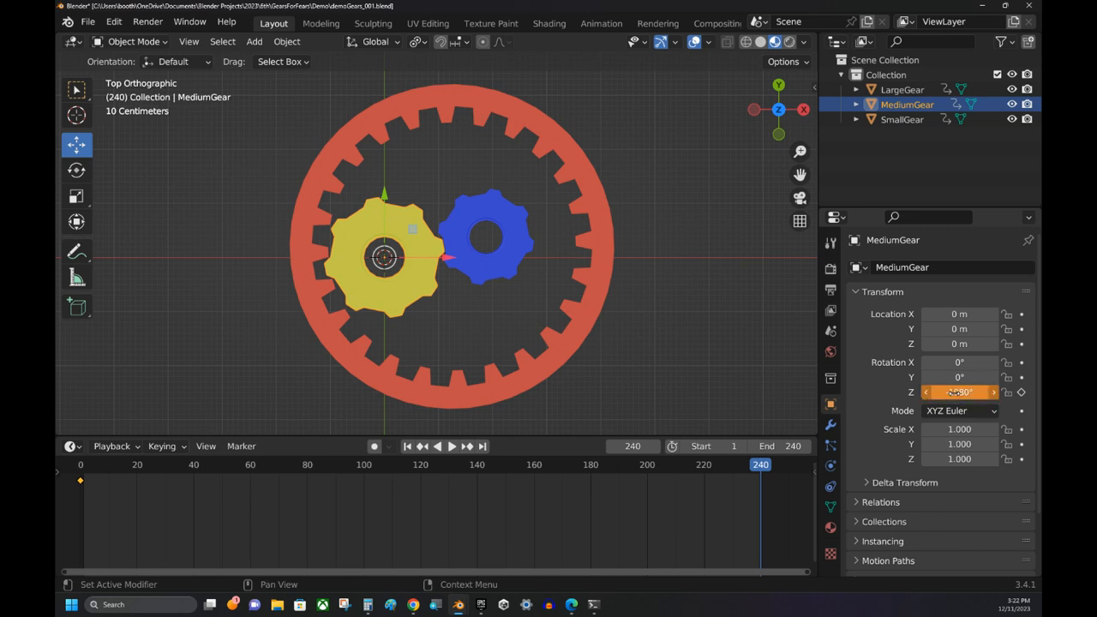
{"action": "left_click", "coordinate": [1021, 392]}
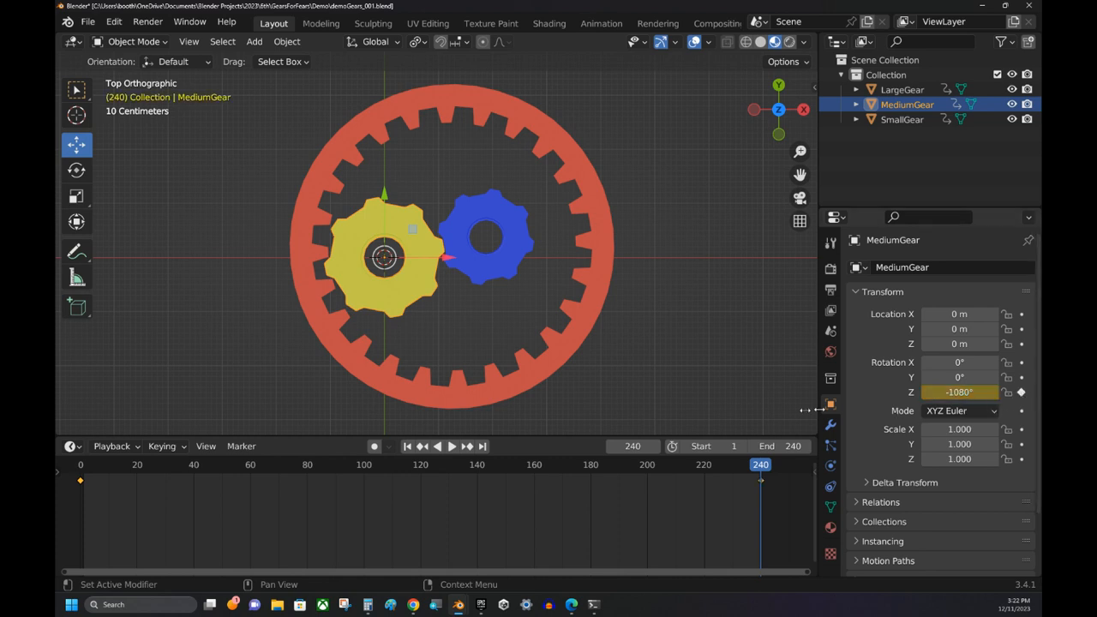
Play the animation twice to examine how the yellow and blue gears turn against each other.
{"action": "left_click", "coordinate": [452, 446]}
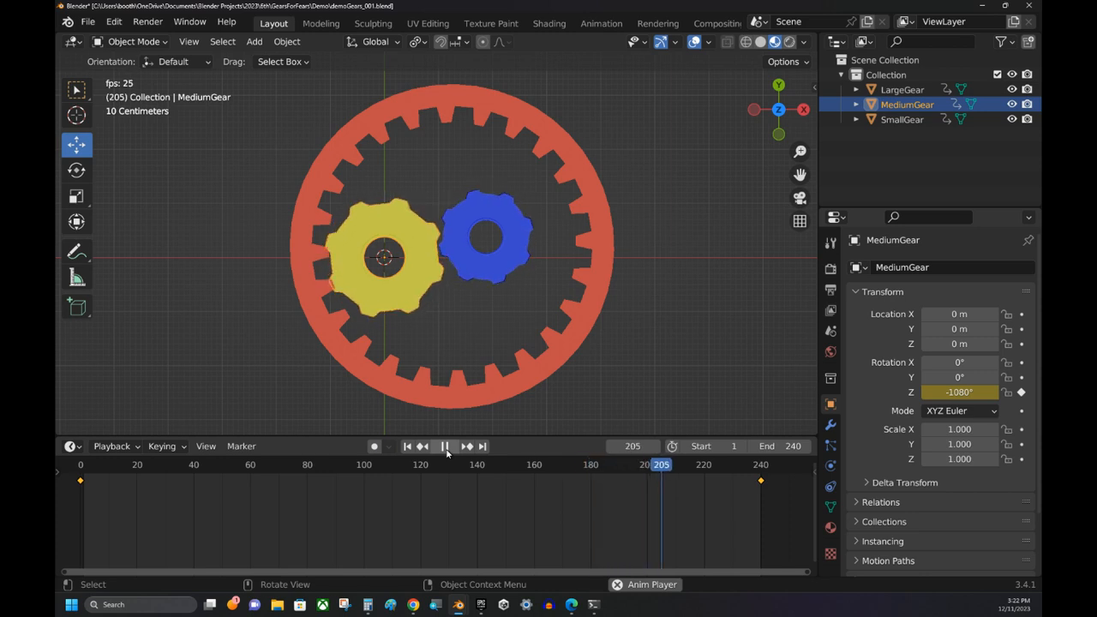
{"action": "left_click", "coordinate": [446, 447]}
{"action": "left_click", "coordinate": [703, 465]}
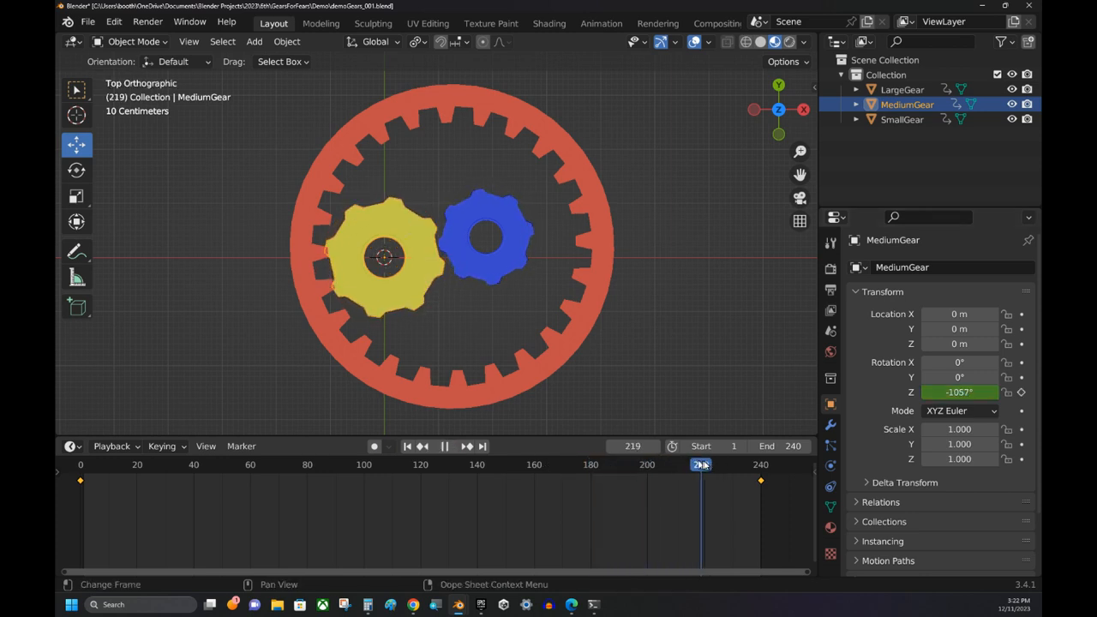
{"action": "left_click_drag", "start_coordinate": [703, 466], "coordinate": [761, 469]}
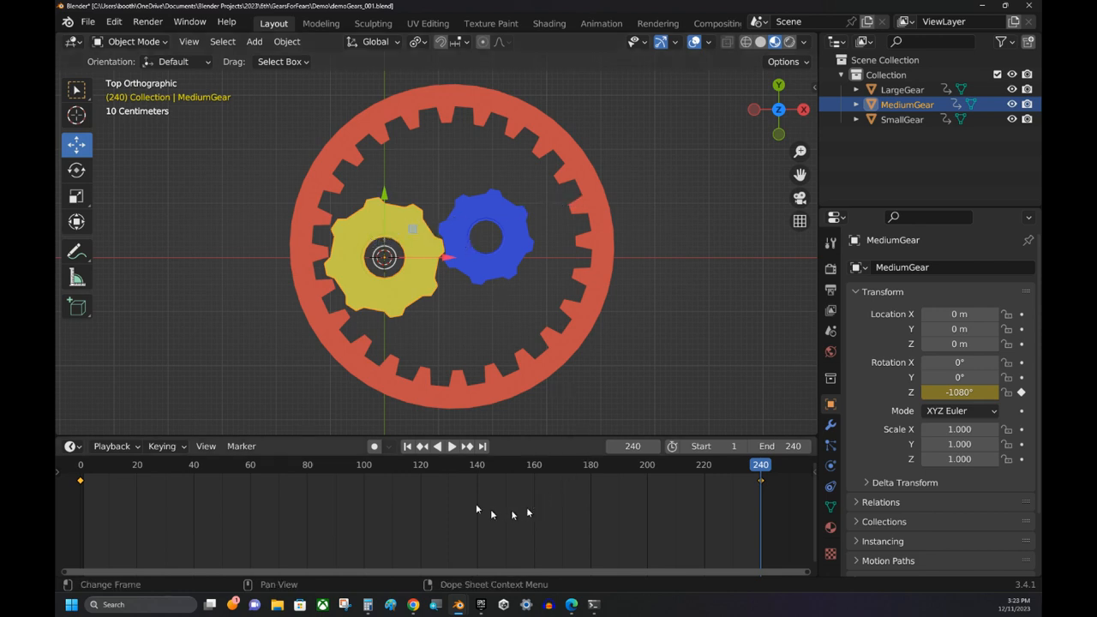
{"action": "left_click", "coordinate": [451, 446]}
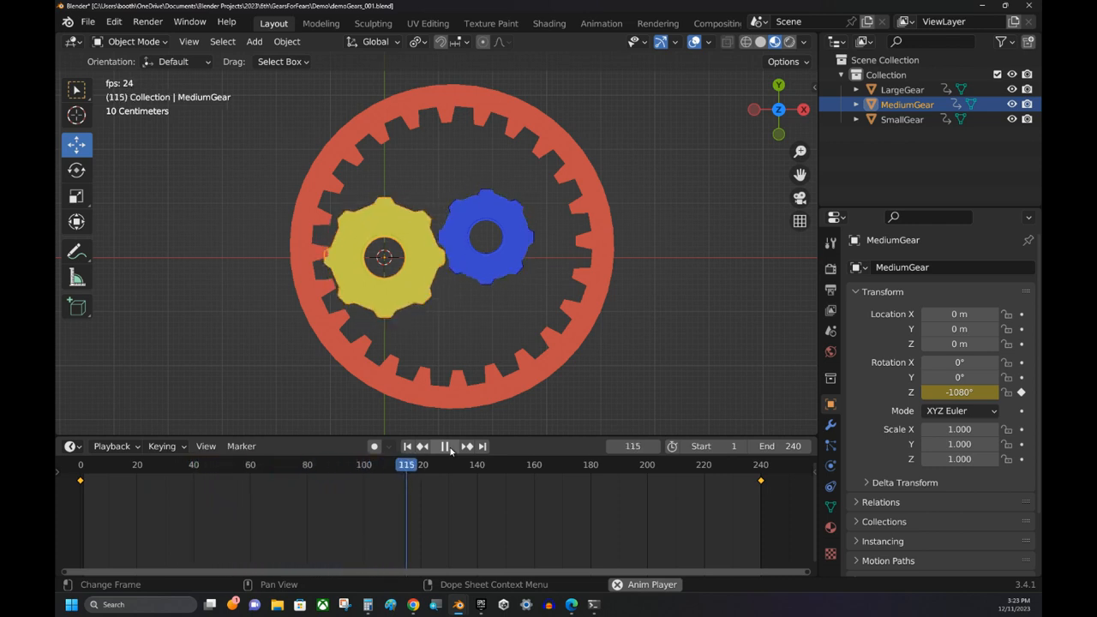
{"action": "left_click", "coordinate": [451, 449]}
At frame 240, set the red large gear's Z rotation to -360° and keyframe it.
{"action": "left_click_drag", "start_coordinate": [460, 468], "coordinate": [761, 467]}
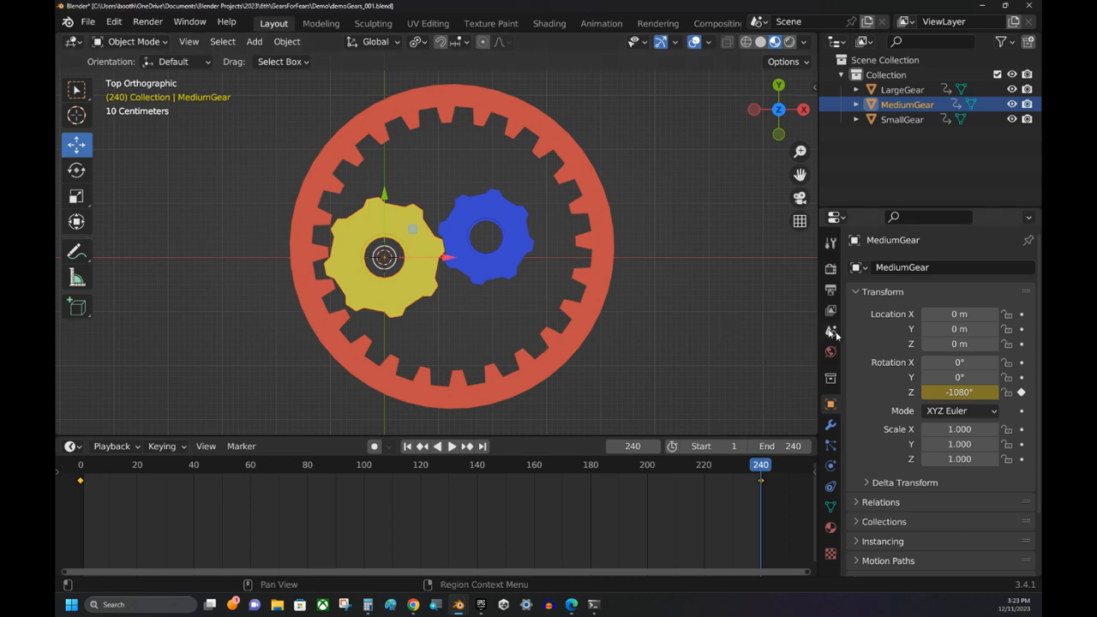
{"action": "left_click", "coordinate": [558, 137]}
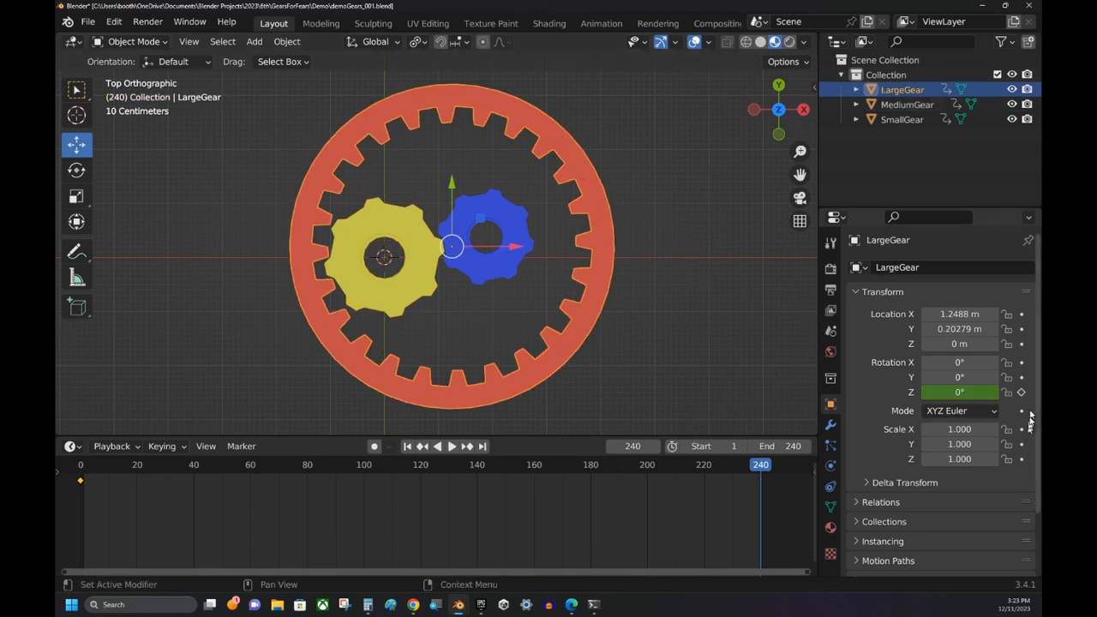
{"action": "left_click", "coordinate": [963, 392]}
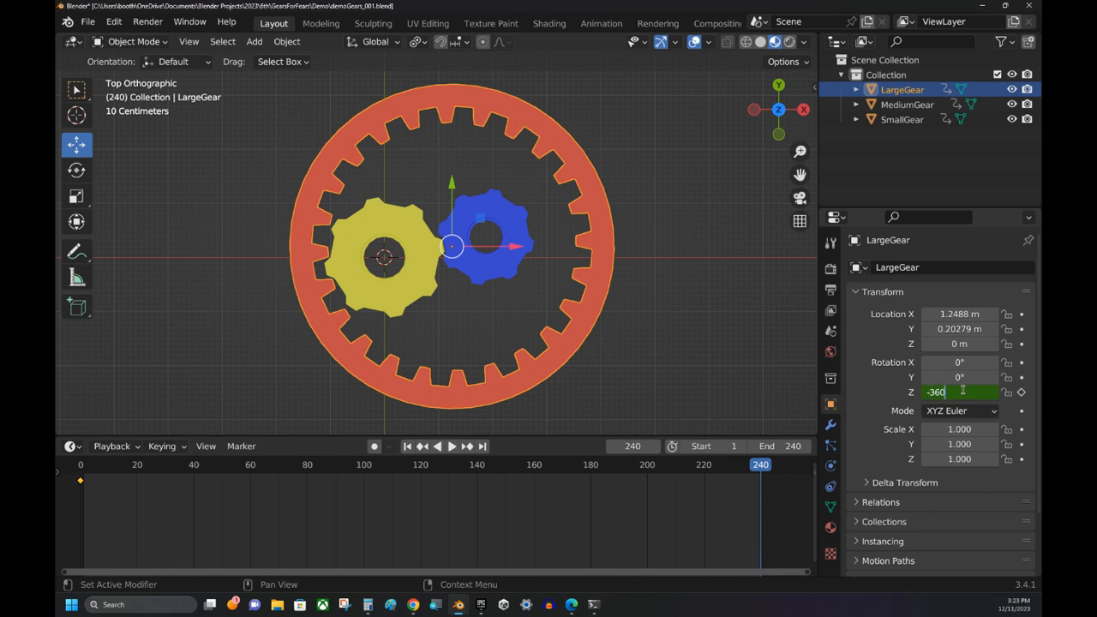
{"action": "key", "text": "Return"}
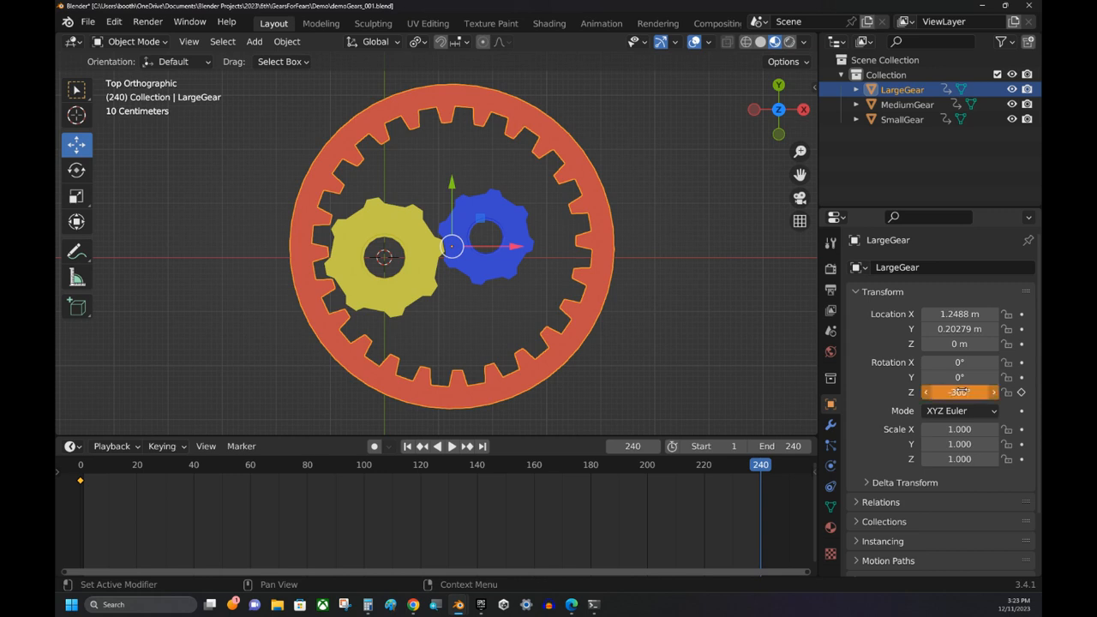
{"action": "left_click", "coordinate": [1022, 392]}
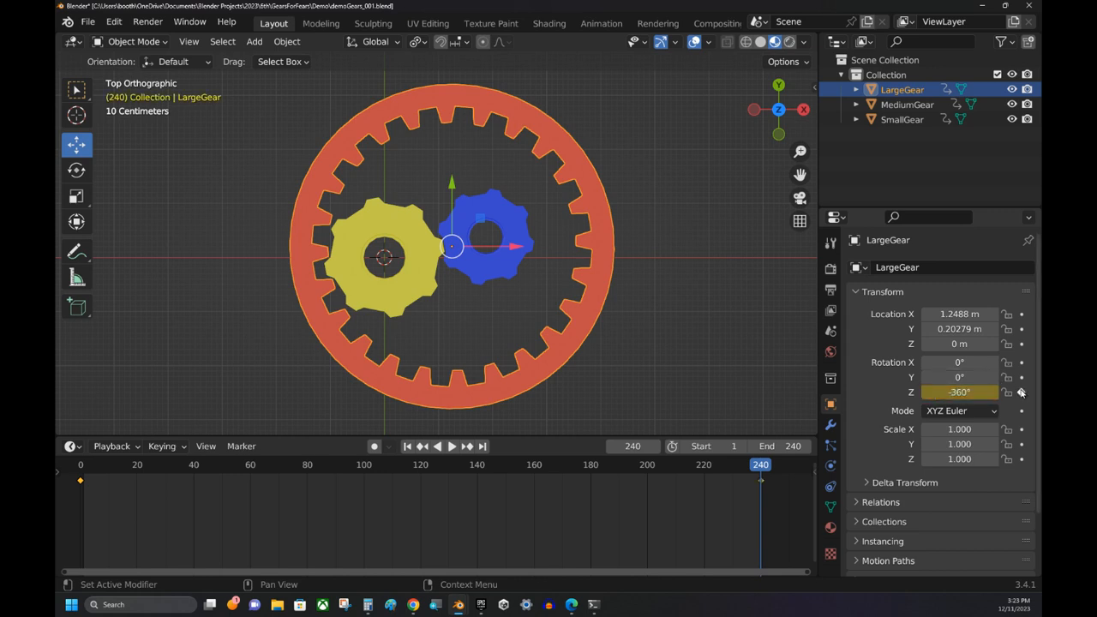
Play the animation to check all three gears turning together, and return to frame 240.
{"action": "left_click", "coordinate": [452, 447]}
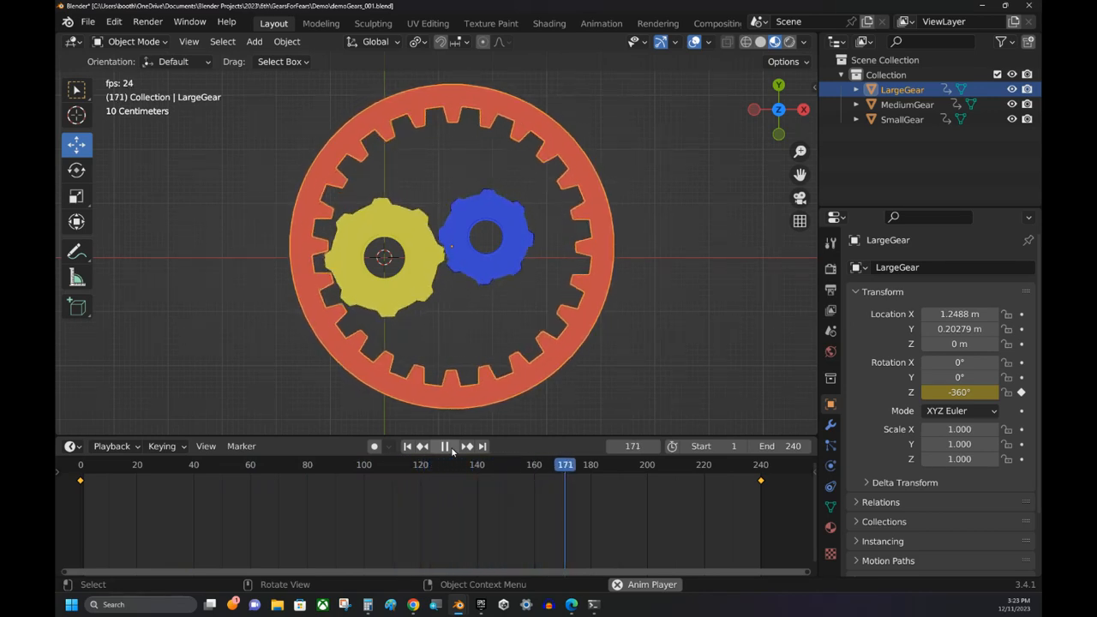
{"action": "left_click", "coordinate": [445, 445]}
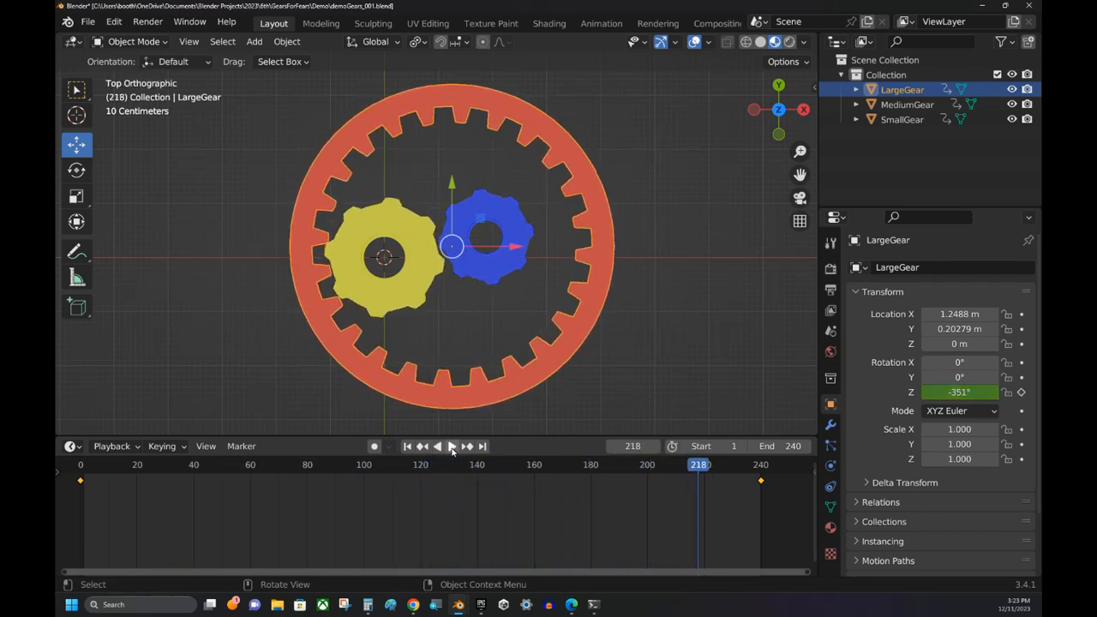
{"action": "left_click_drag", "start_coordinate": [686, 461], "coordinate": [759, 485]}
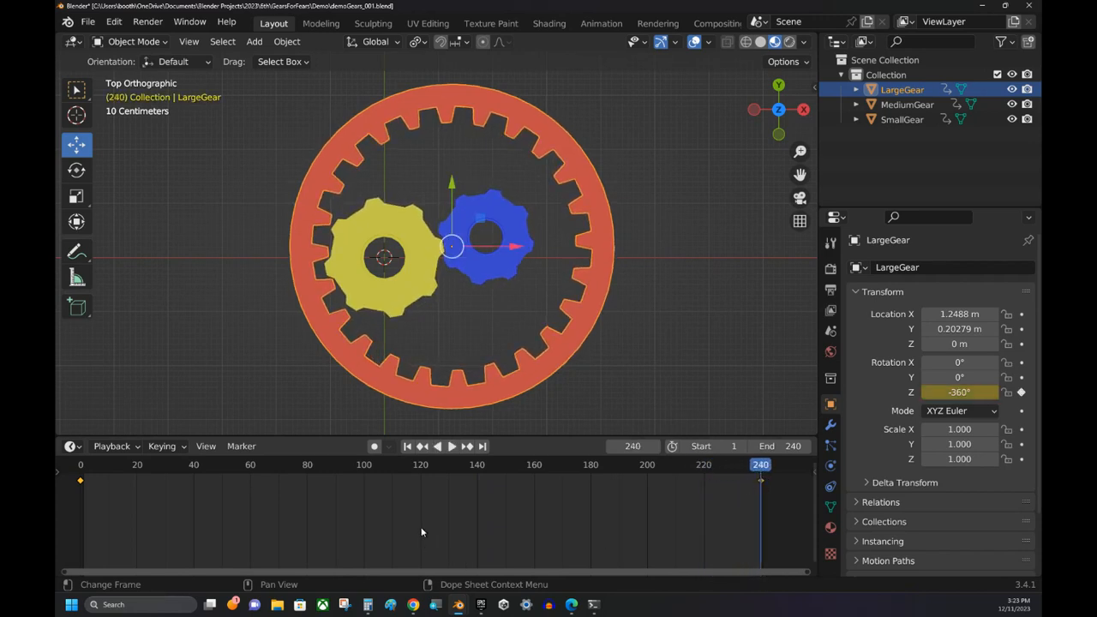
Set the red large gear's keyframes at frames 0 and 240 to Linear interpolation, moving the playhead back to frame 0.
{"action": "right_click", "coordinate": [81, 483]}
{"action": "mouse_move", "coordinate": [83, 486]}
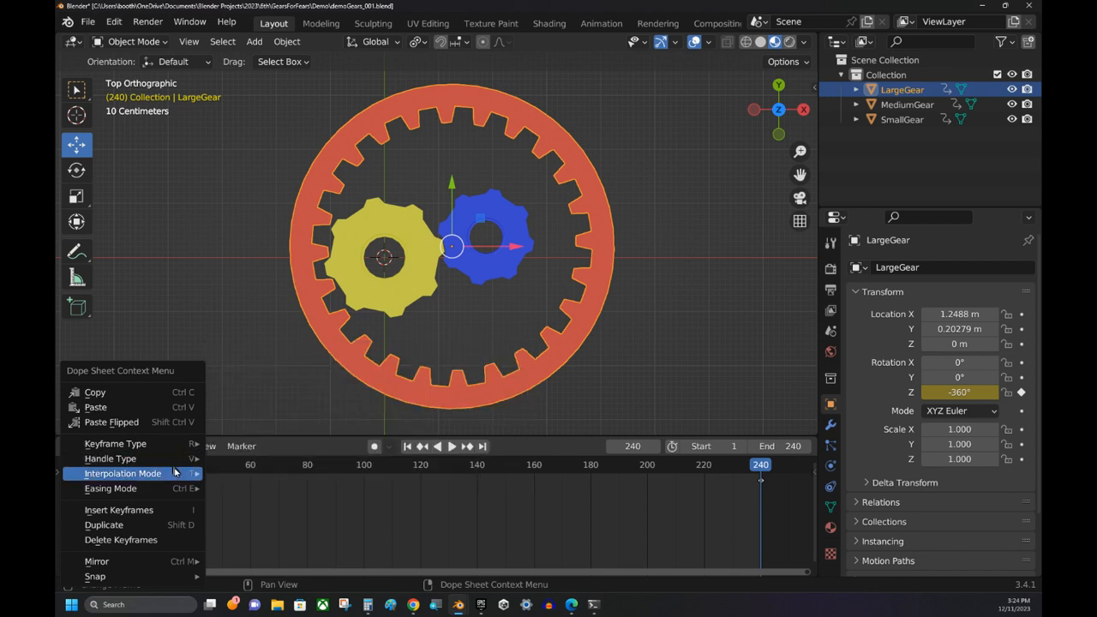
{"action": "mouse_move", "coordinate": [186, 473]}
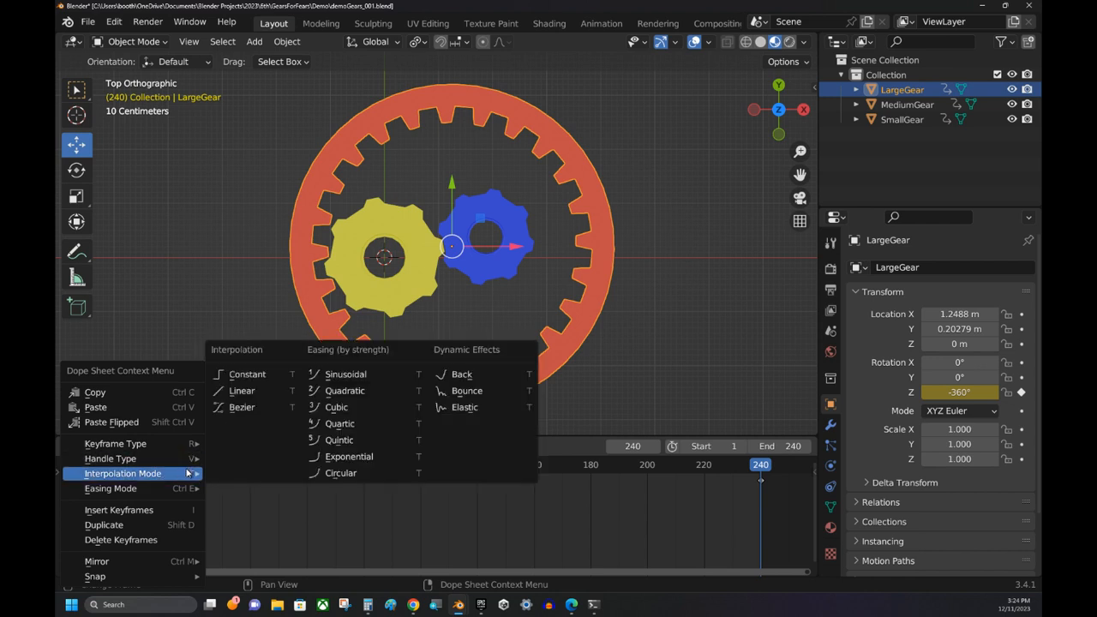
{"action": "left_click", "coordinate": [244, 392]}
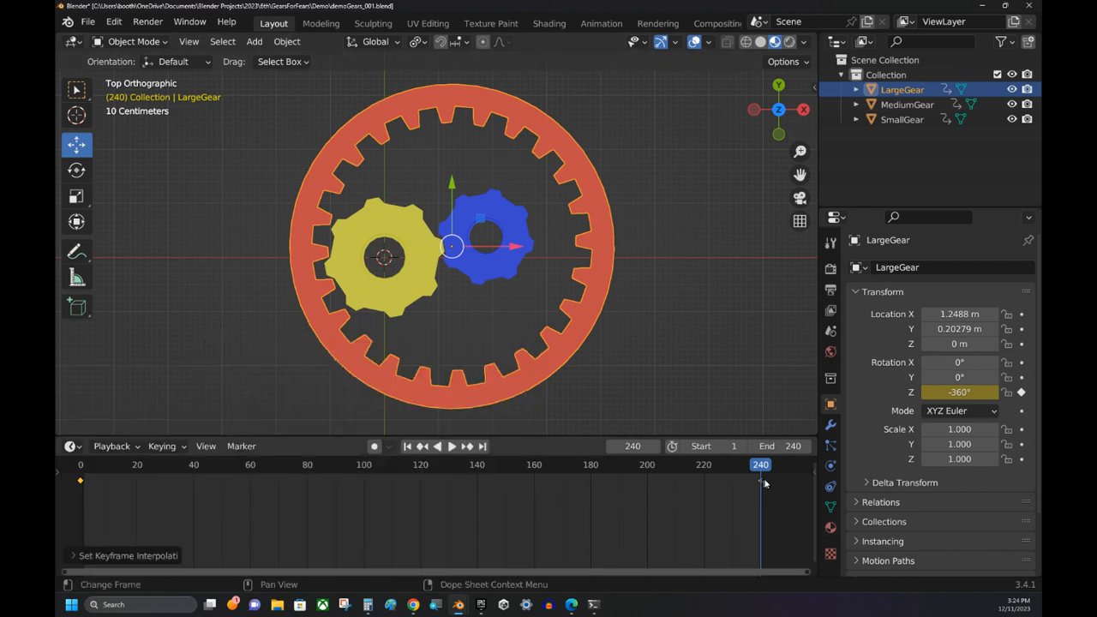
{"action": "left_click_drag", "start_coordinate": [763, 479], "coordinate": [76, 452]}
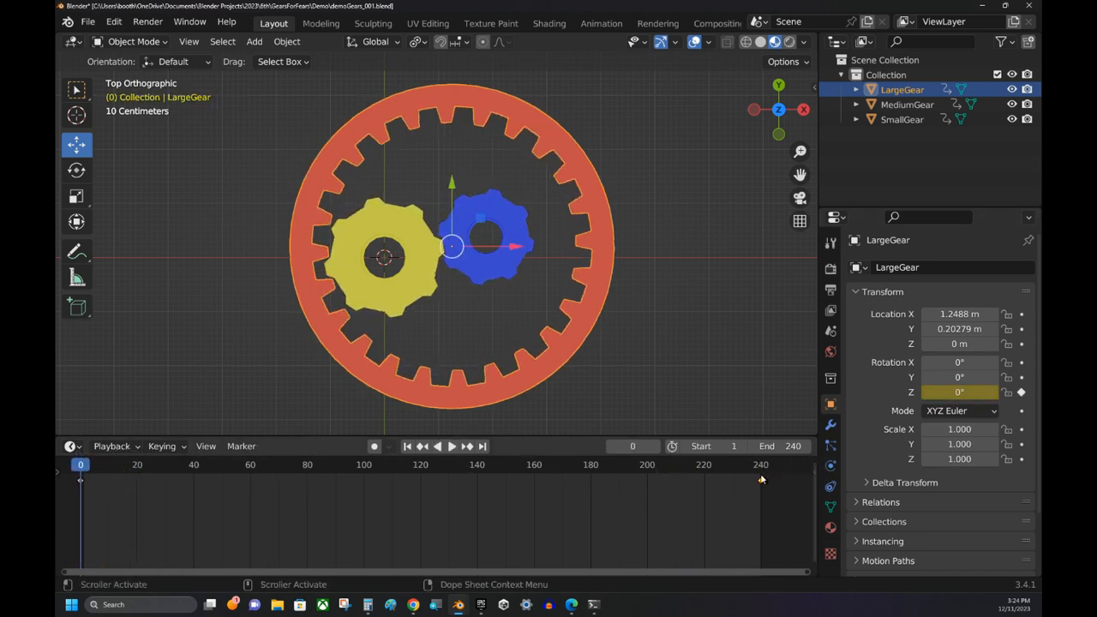
{"action": "right_click", "coordinate": [763, 485]}
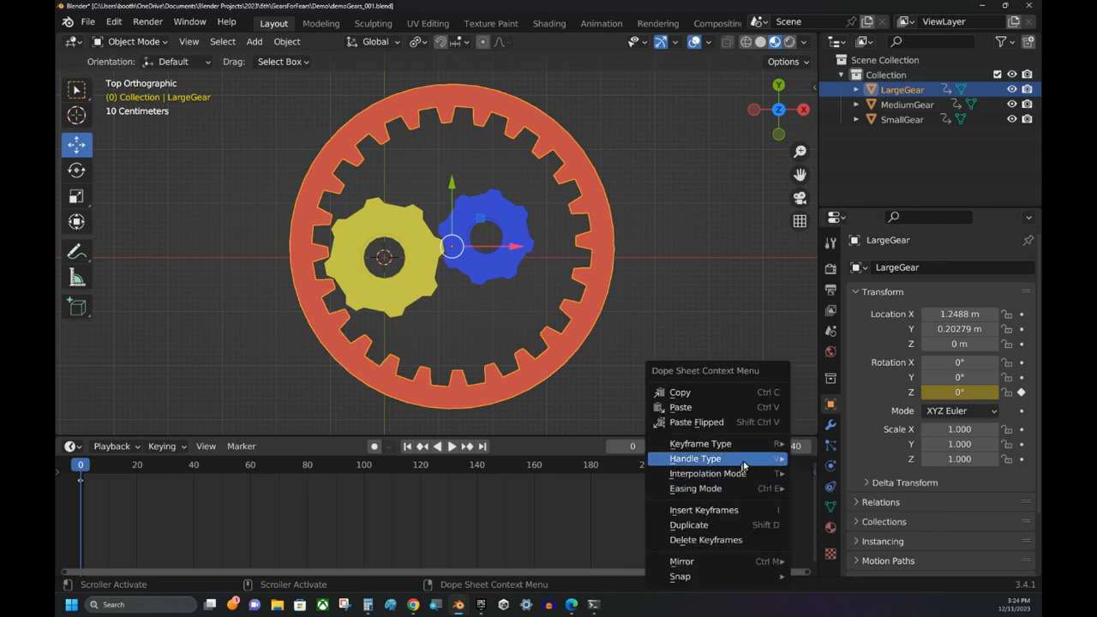
{"action": "mouse_move", "coordinate": [749, 463]}
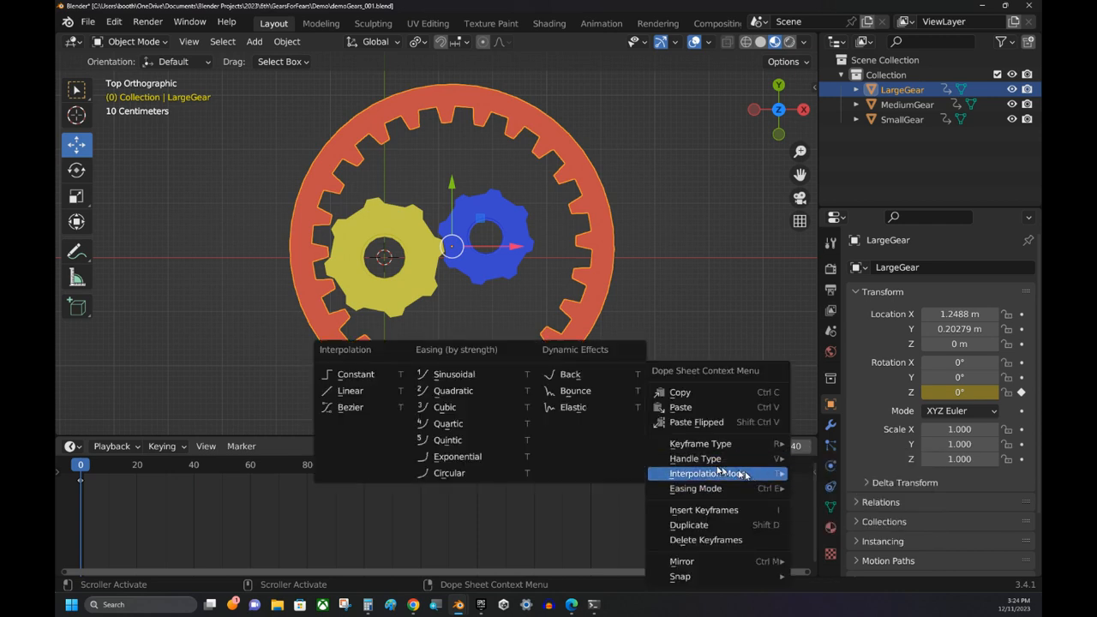
{"action": "left_click", "coordinate": [340, 391]}
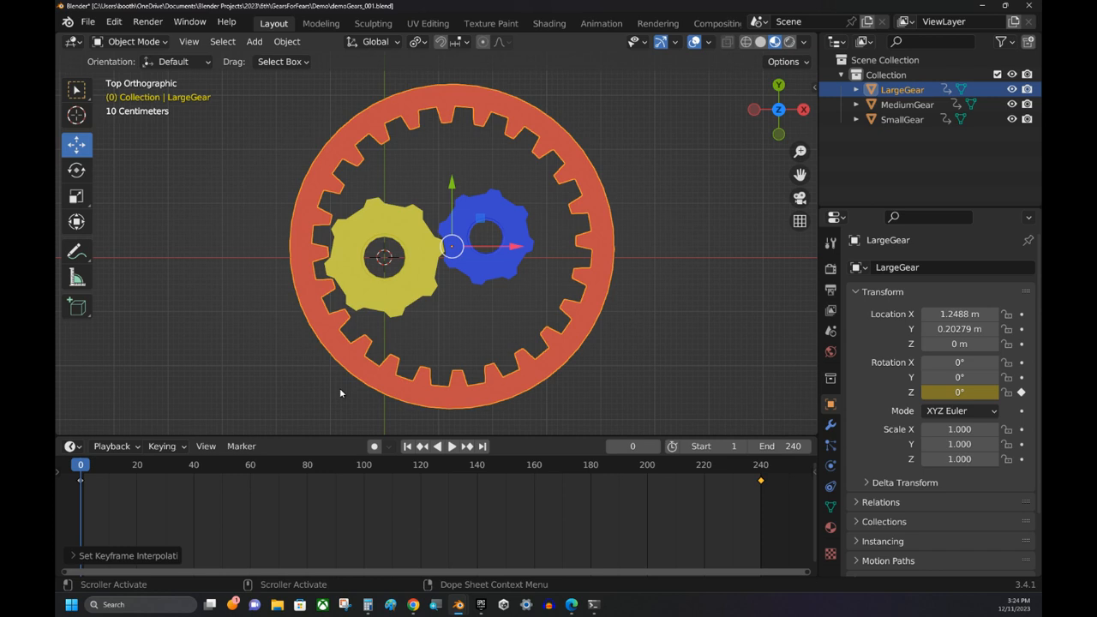
Set the yellow medium gear's keyframes at frames 0 and 240 to Linear interpolation.
{"action": "left_click", "coordinate": [399, 282]}
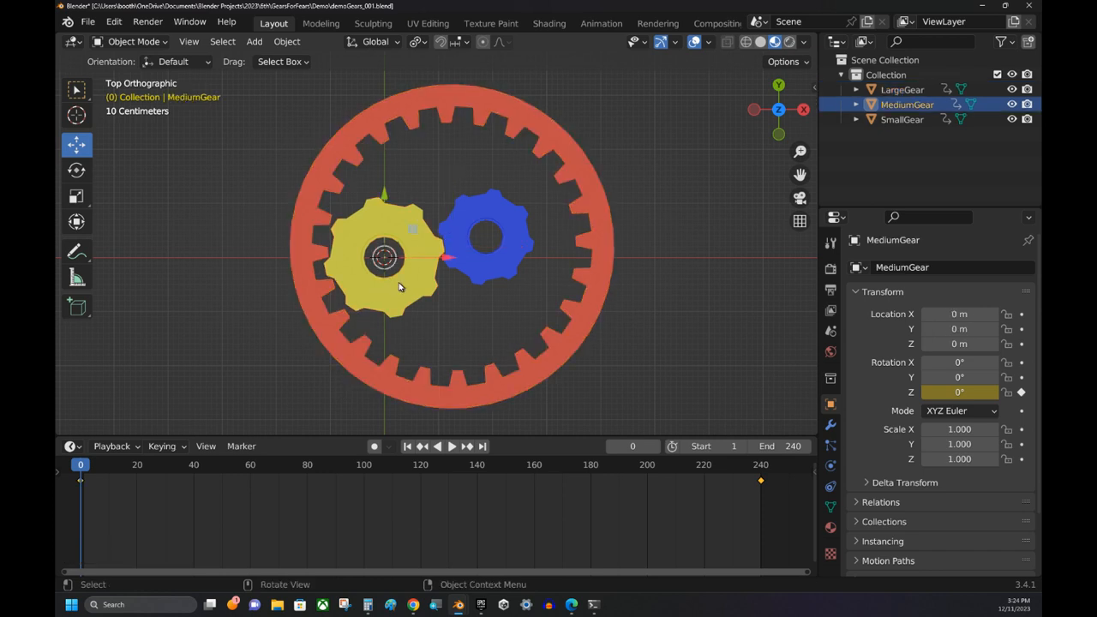
{"action": "right_click", "coordinate": [81, 483]}
{"action": "mouse_move", "coordinate": [94, 477]}
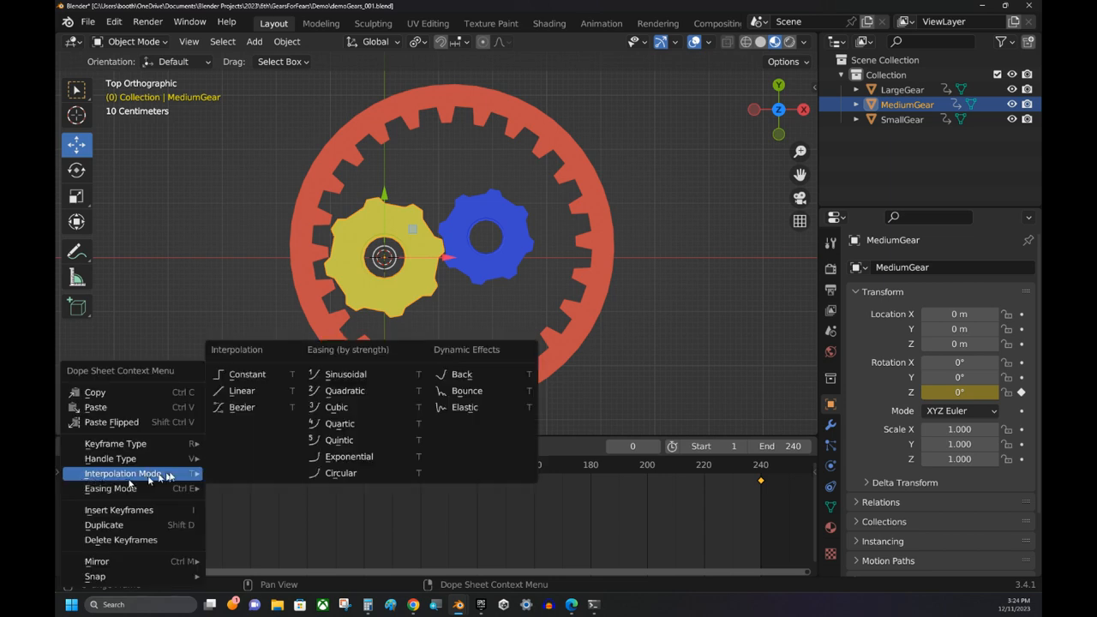
{"action": "left_click", "coordinate": [251, 391]}
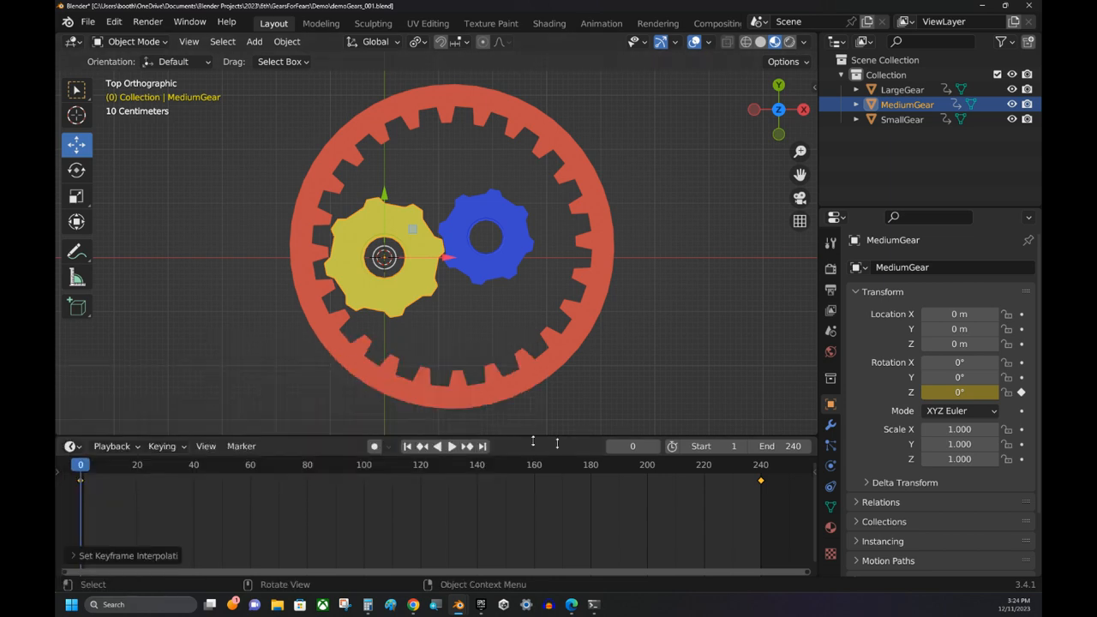
{"action": "right_click", "coordinate": [762, 484]}
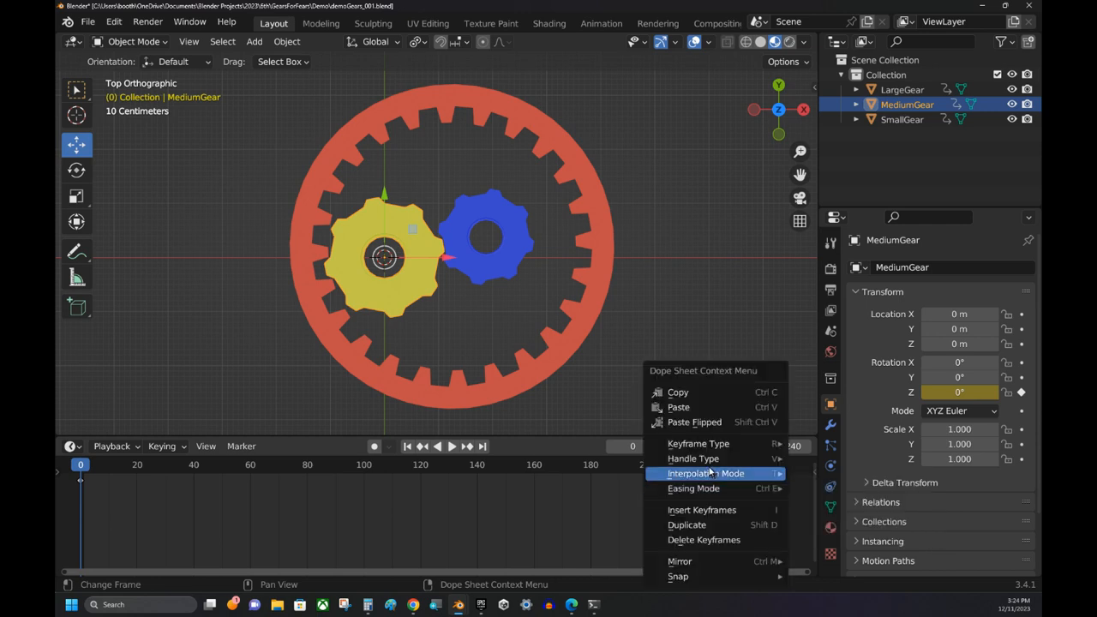
{"action": "mouse_move", "coordinate": [716, 473]}
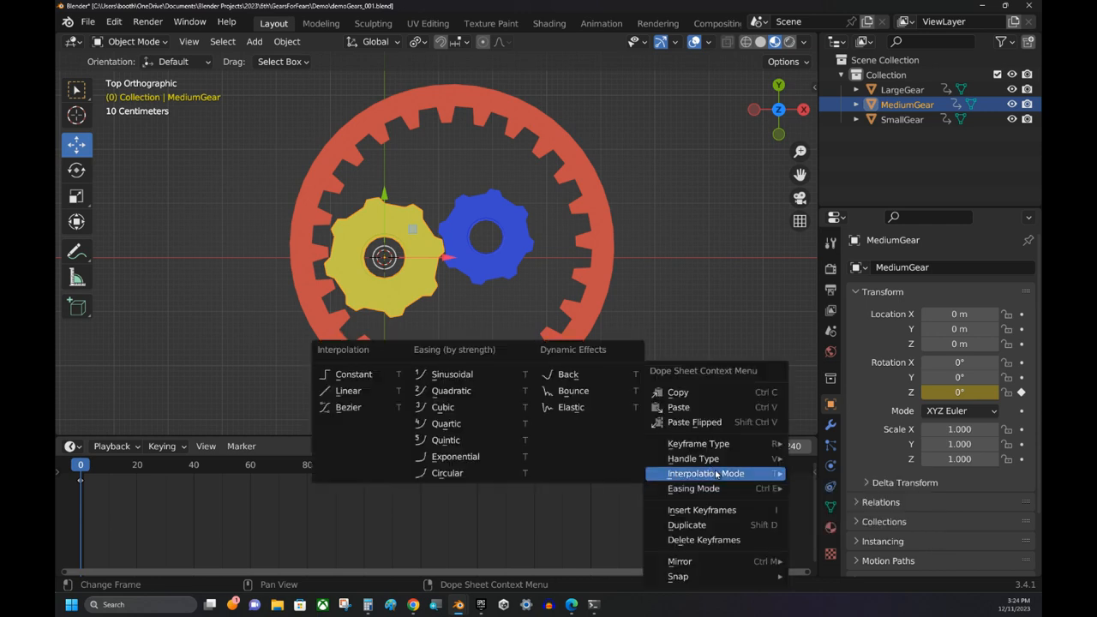
{"action": "left_click", "coordinate": [358, 399]}
Set the blue small gear's keyframes at frames 0 and 240 to Linear interpolation.
{"action": "left_click", "coordinate": [490, 264]}
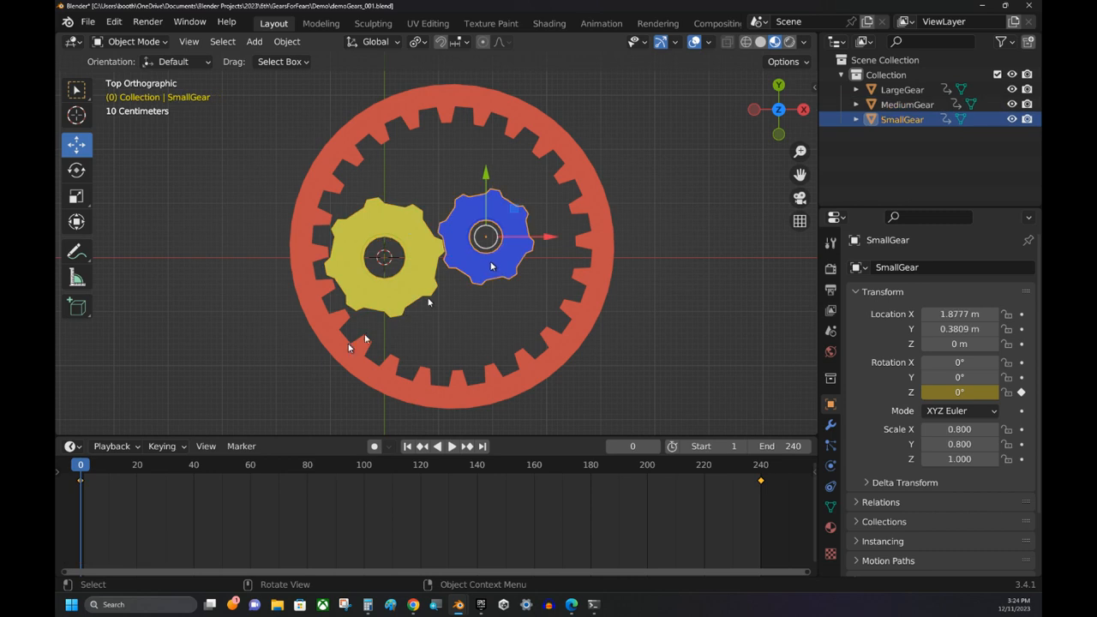
{"action": "right_click", "coordinate": [82, 476]}
{"action": "mouse_move", "coordinate": [81, 476]}
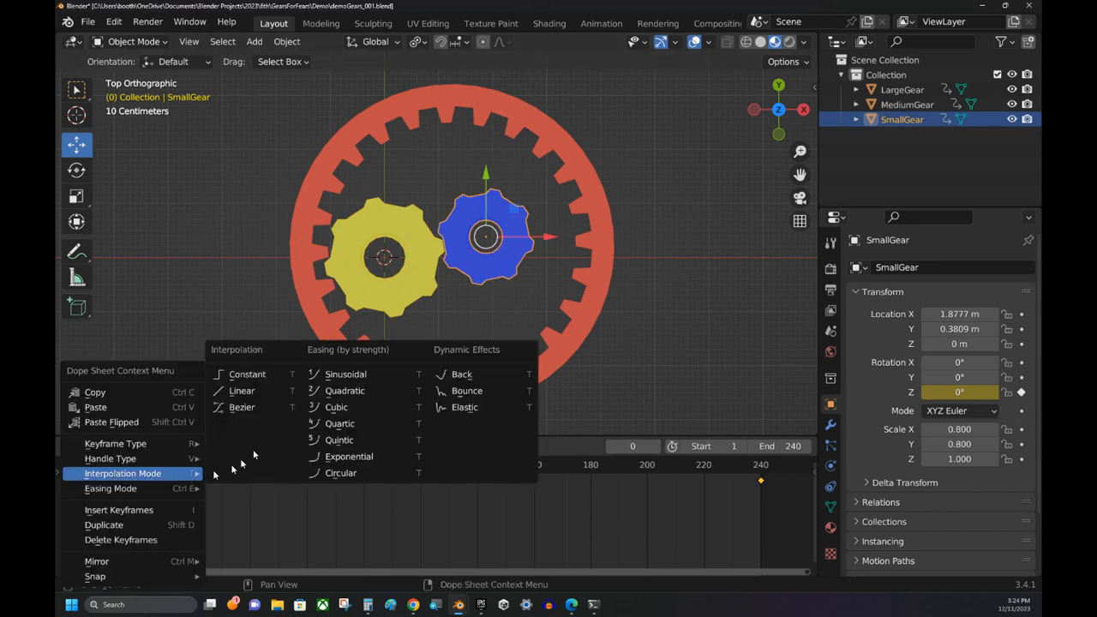
{"action": "left_click", "coordinate": [248, 394]}
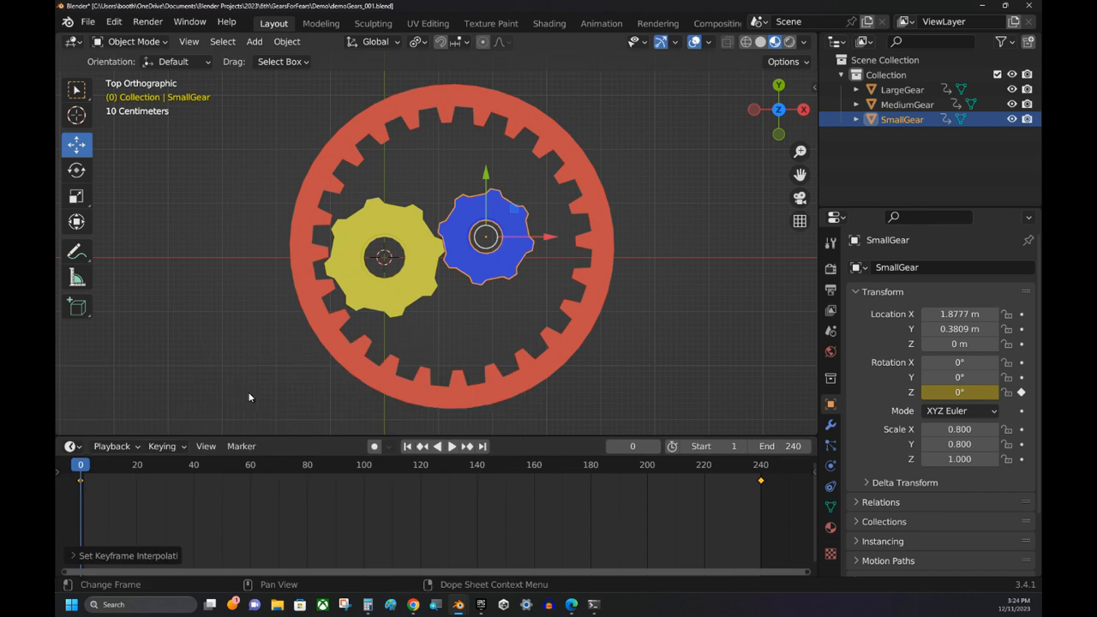
{"action": "left_click", "coordinate": [761, 483]}
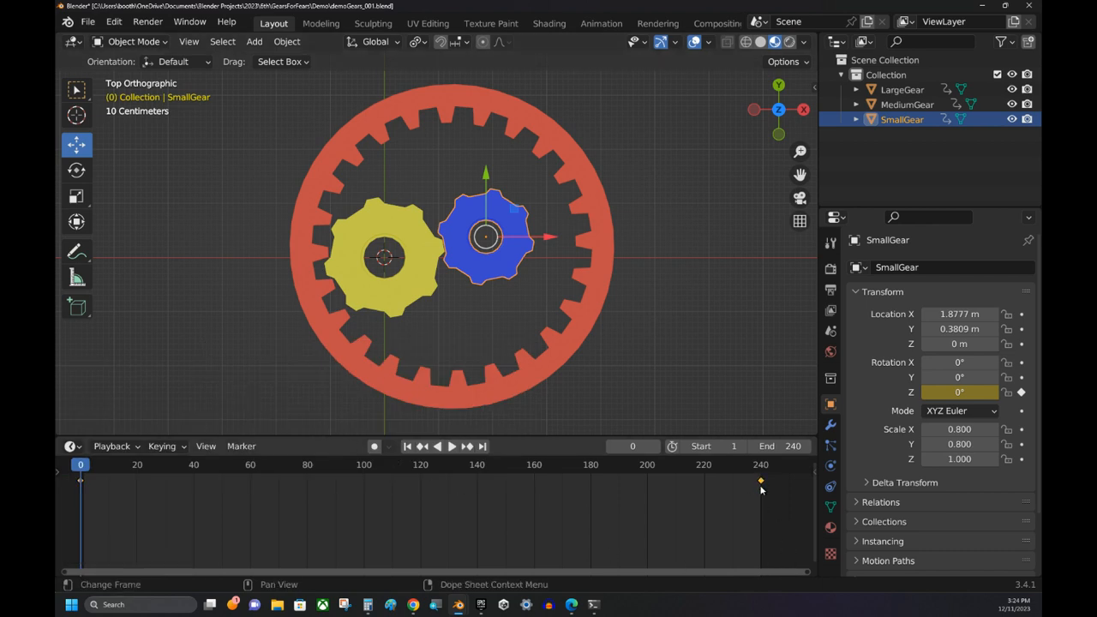
{"action": "right_click", "coordinate": [761, 486]}
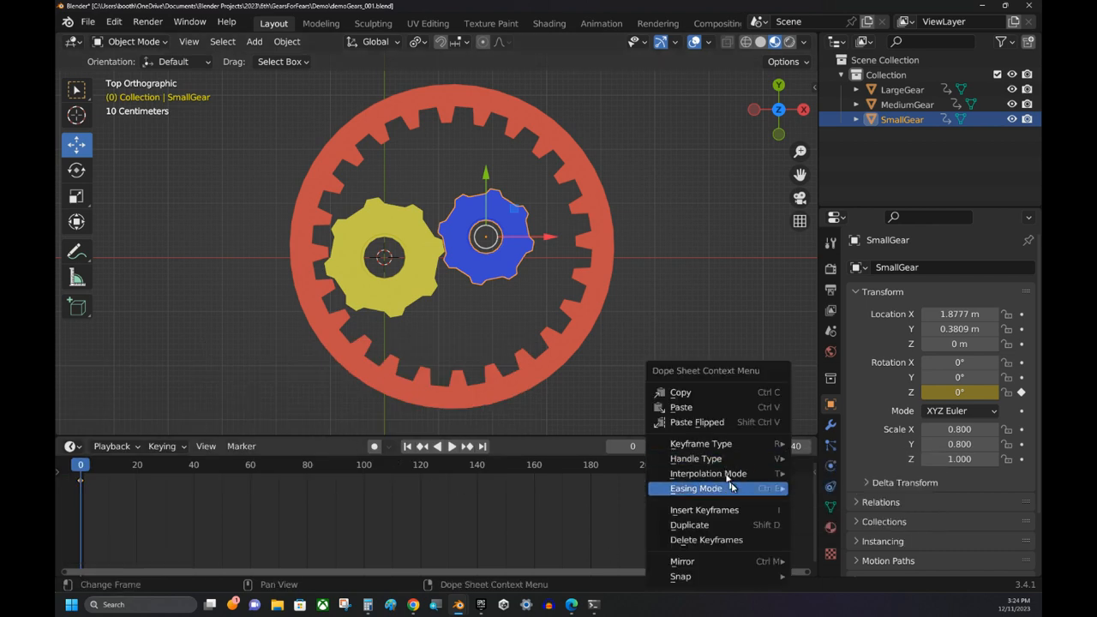
{"action": "mouse_move", "coordinate": [739, 477]}
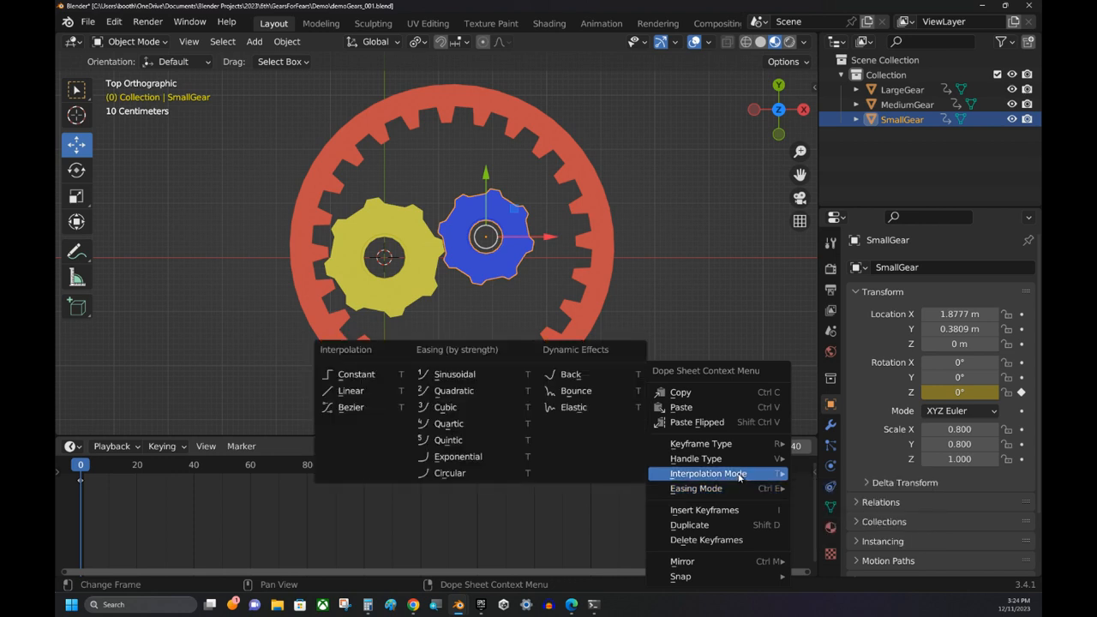
{"action": "left_click", "coordinate": [354, 391]}
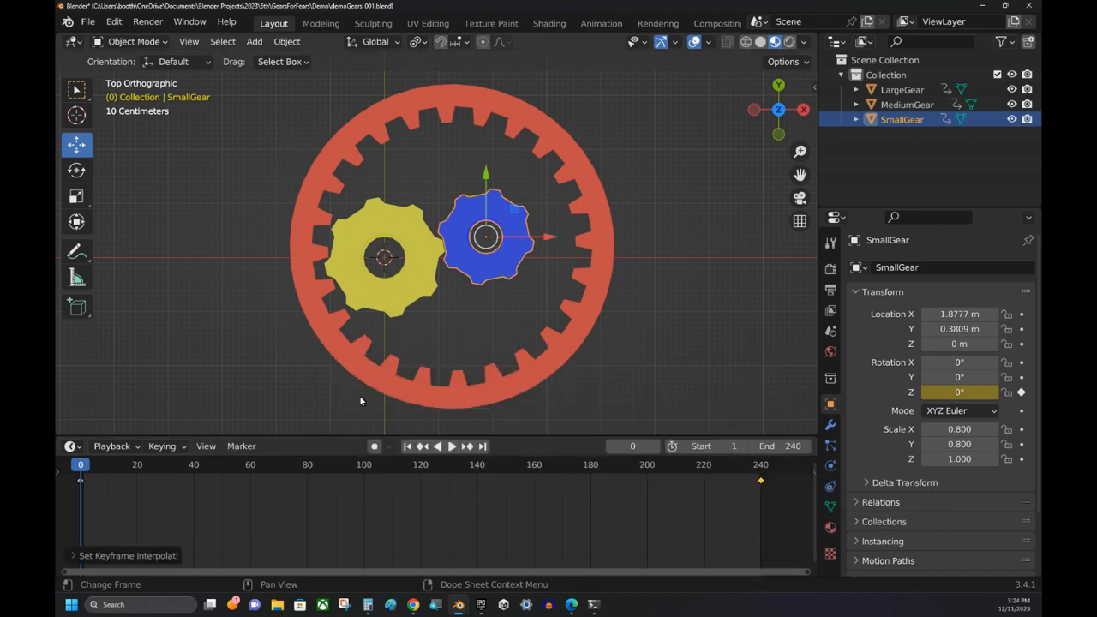
Play the animation to check the three gears' rotation speed, stop it, and return to frame 0.
{"action": "left_click", "coordinate": [452, 447]}
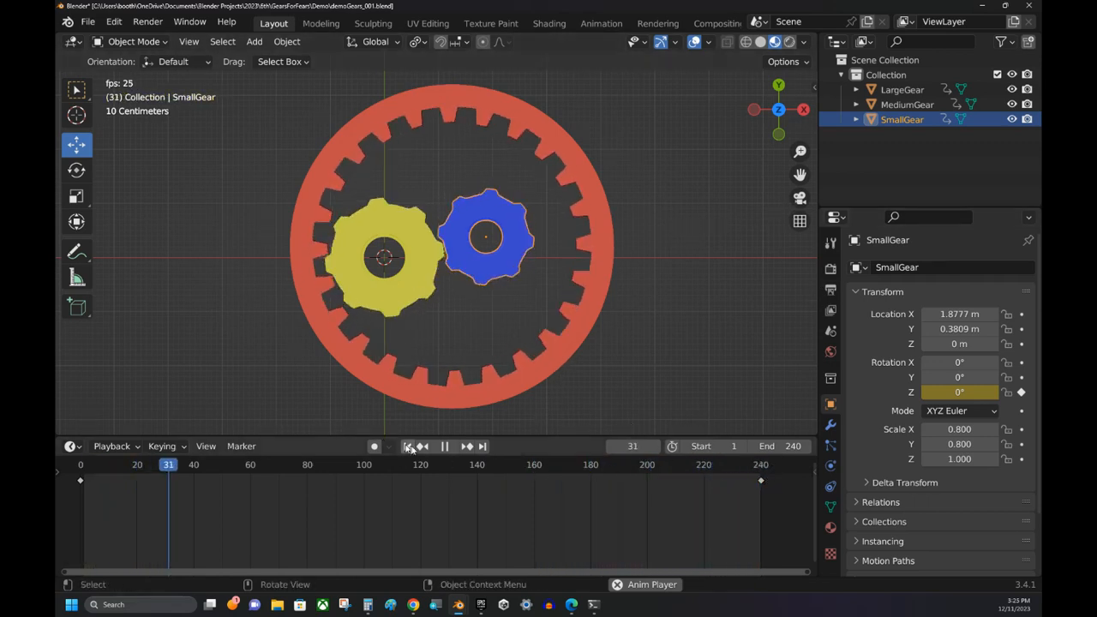
{"action": "left_click", "coordinate": [444, 446]}
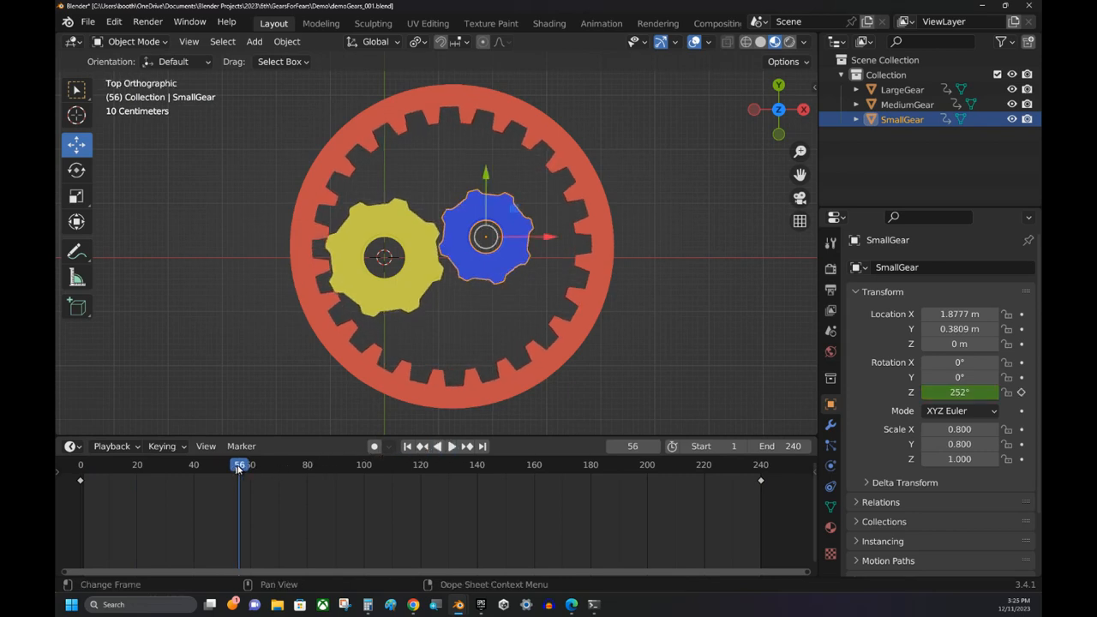
{"action": "left_click_drag", "start_coordinate": [240, 467], "coordinate": [78, 474]}
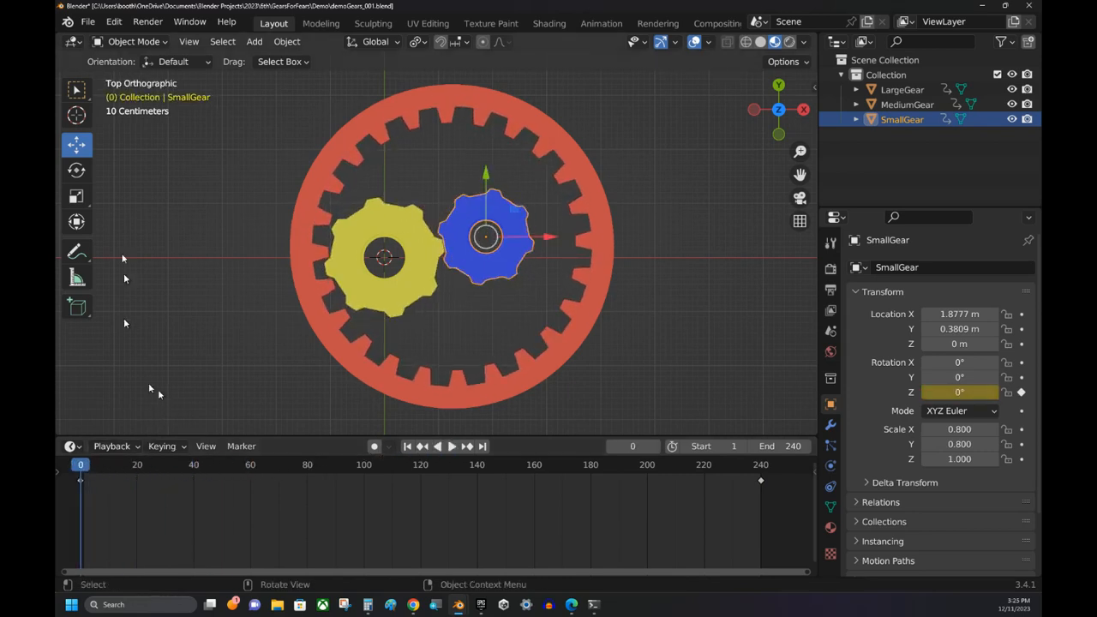
Save the project as a new incremented version named demoGears_002.blend in the Demo folder.
{"action": "left_click", "coordinate": [88, 22]}
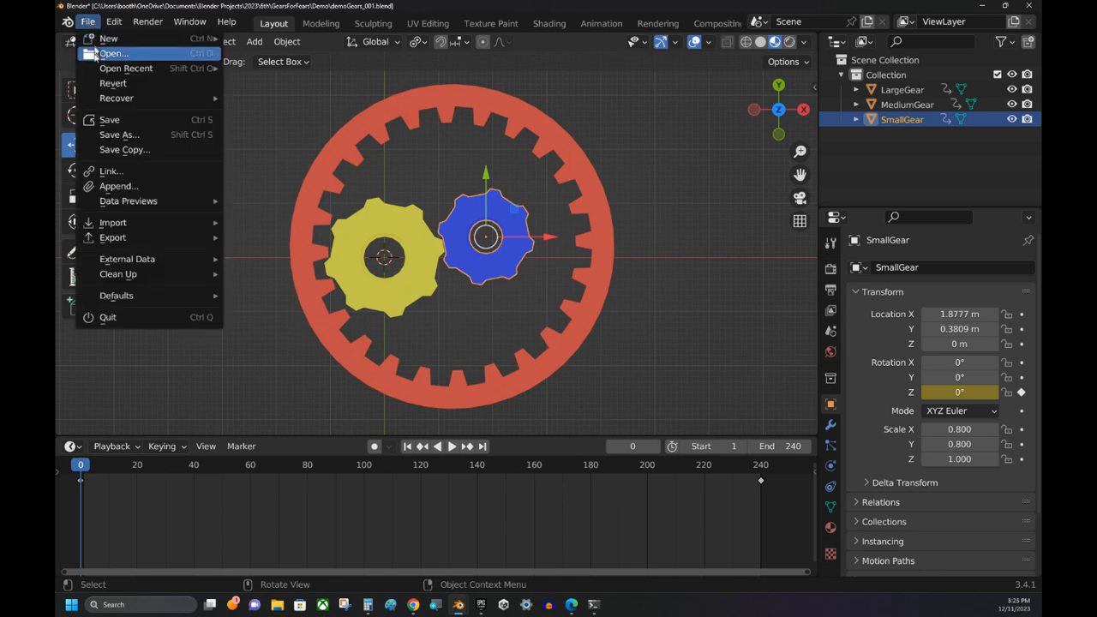
{"action": "left_click", "coordinate": [125, 135]}
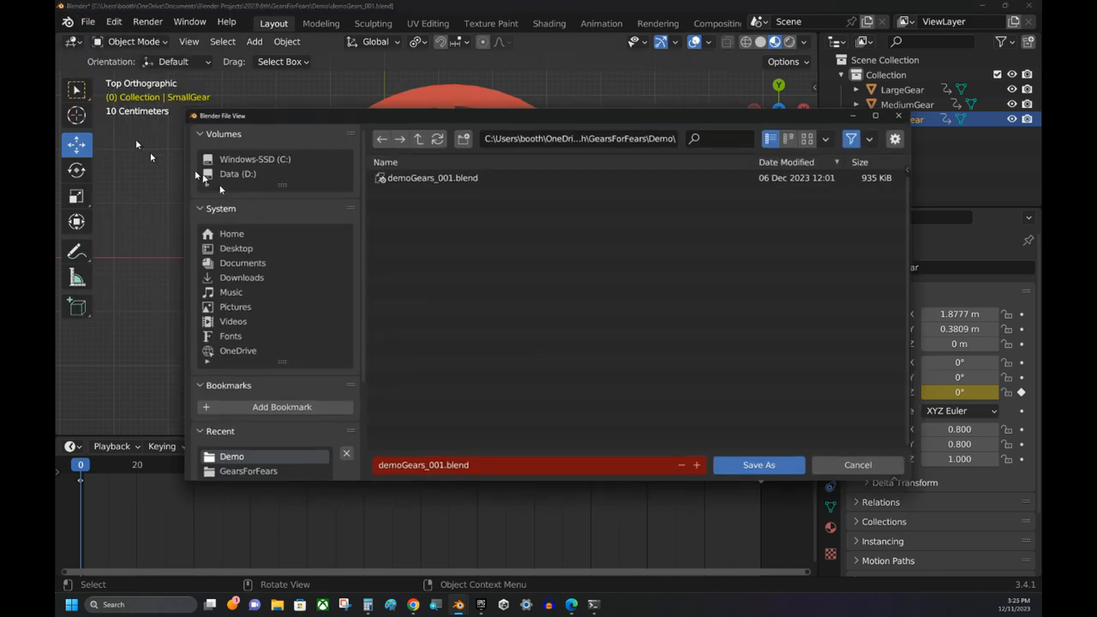
{"action": "left_click", "coordinate": [701, 469]}
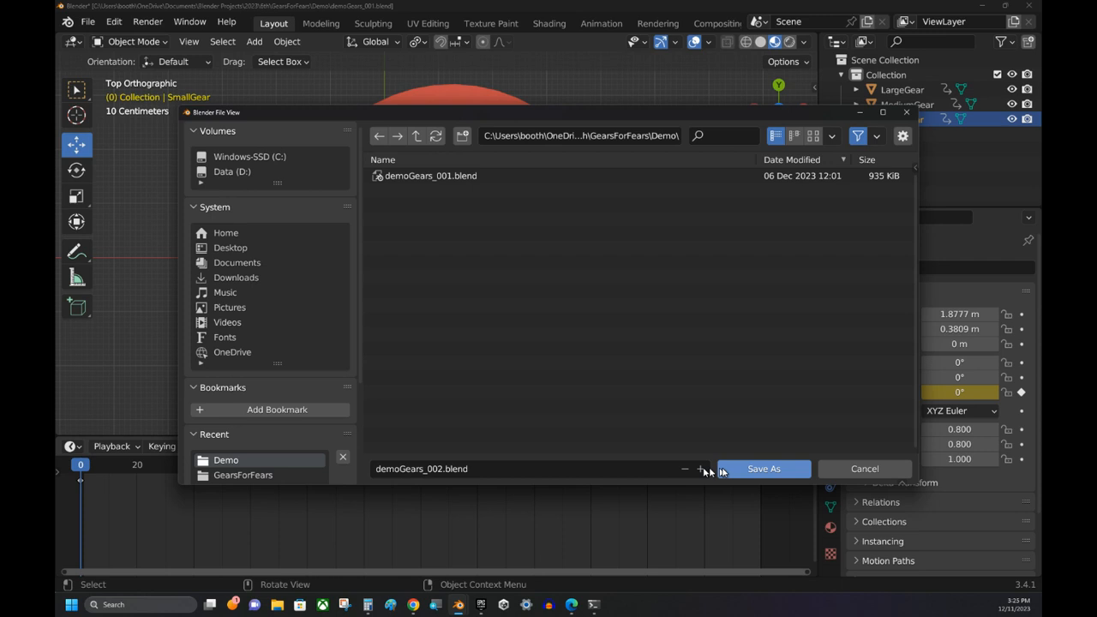
{"action": "left_click", "coordinate": [753, 470]}
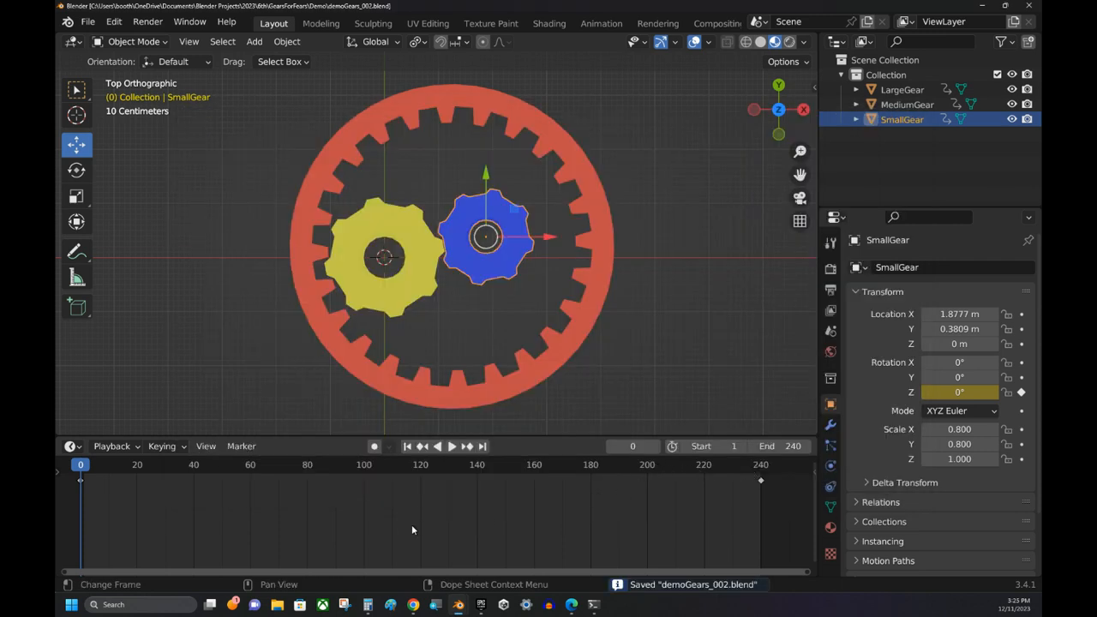